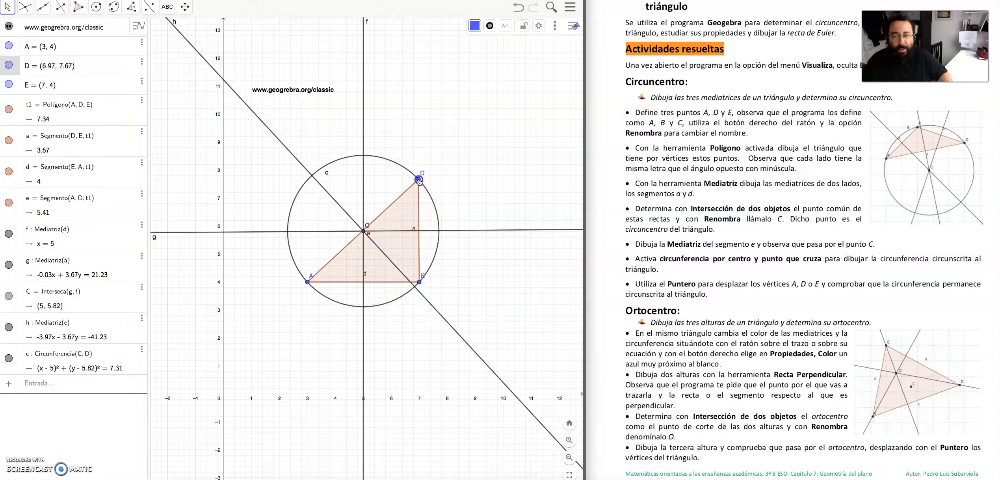
- Move the triangle's vertices to test the circumscribed circle, placing A at (2.13, 4.01), D at (6, 7) and E at (7, 4)
mouse_move(418, 180)
mouse_down()
mouse_move(386, 191)
mouse_move(403, 189)
mouse_up()
mouse_move(419, 282)
mouse_down()
mouse_move(454, 285)
mouse_move(421, 272)
mouse_up()
drag(308, 283, 283, 281)
drag(418, 272, 417, 280)
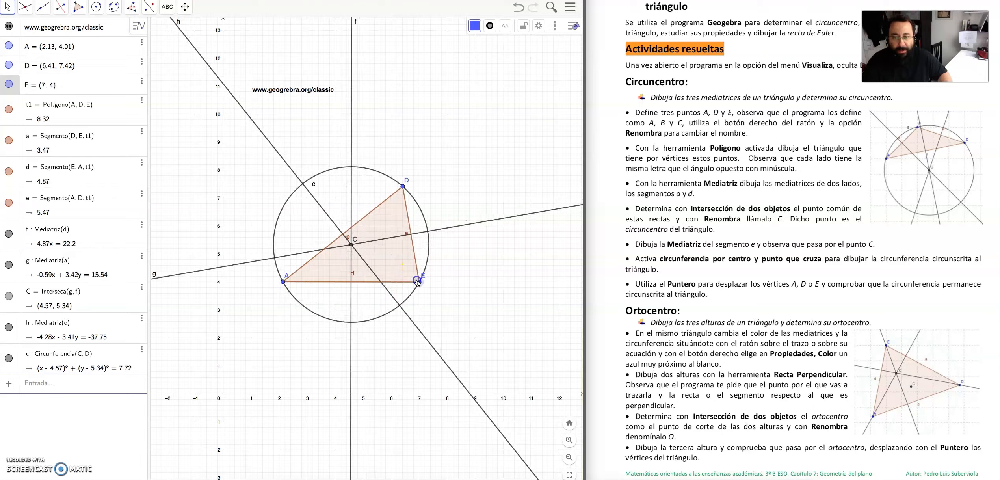
drag(404, 186, 392, 197)
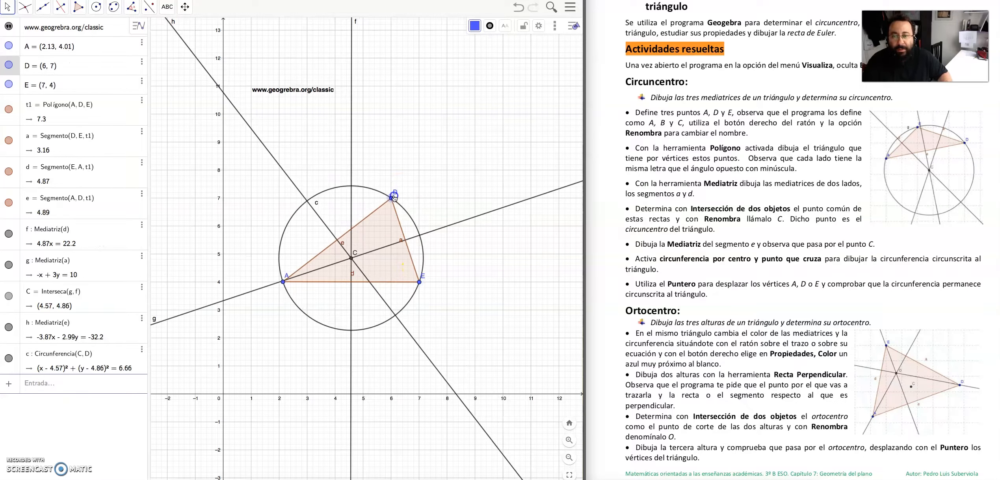
- Draw two altitudes with the Perpendicular tool: through D perpendicular to side d, and through A perpendicular to side a
scroll(676, 348, down, 3)
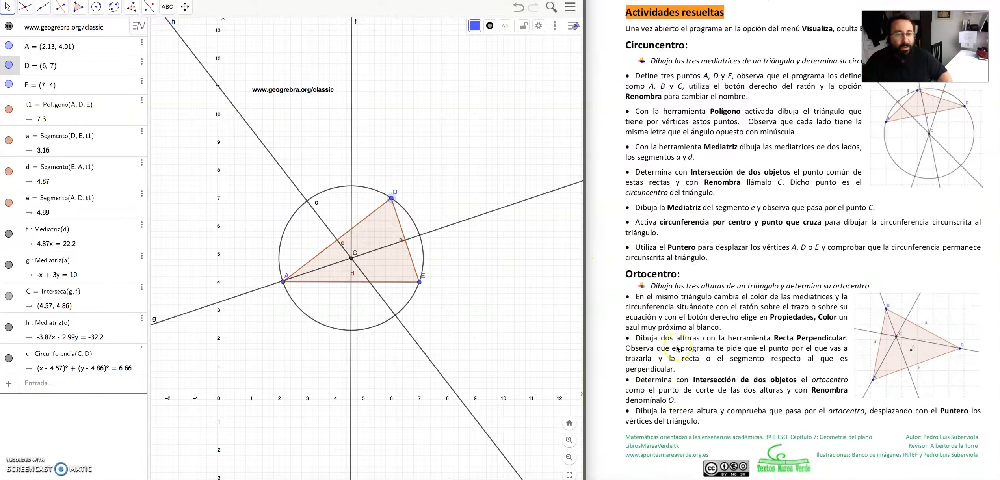
scroll(677, 348, down, 3)
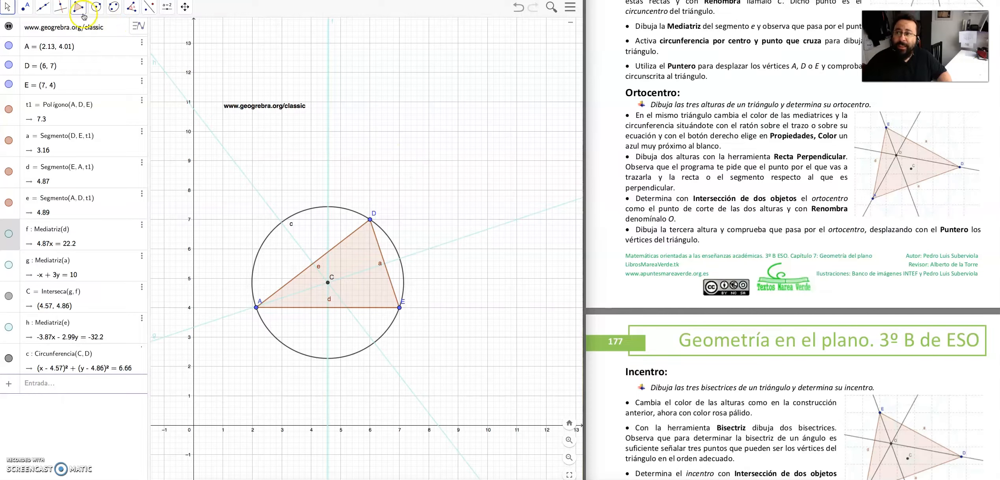
click(63, 9)
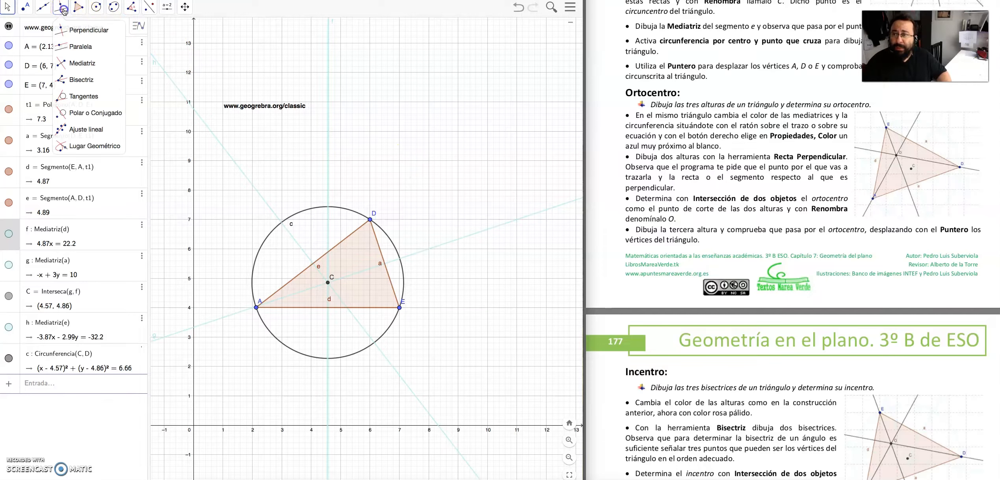
click(74, 32)
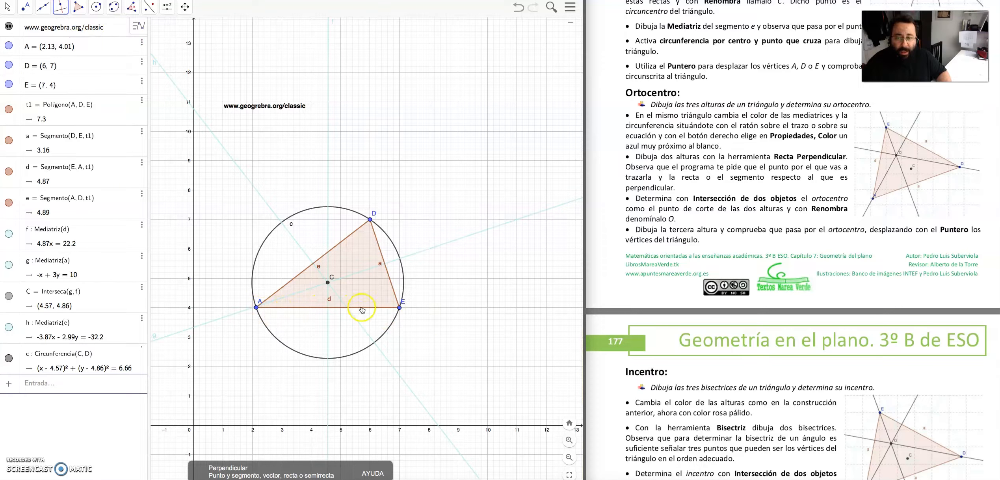
click(311, 309)
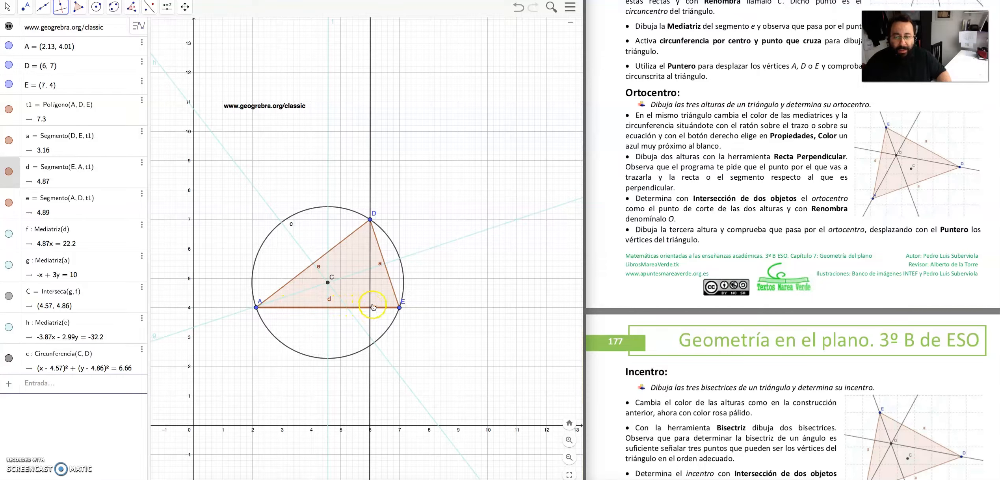
click(370, 220)
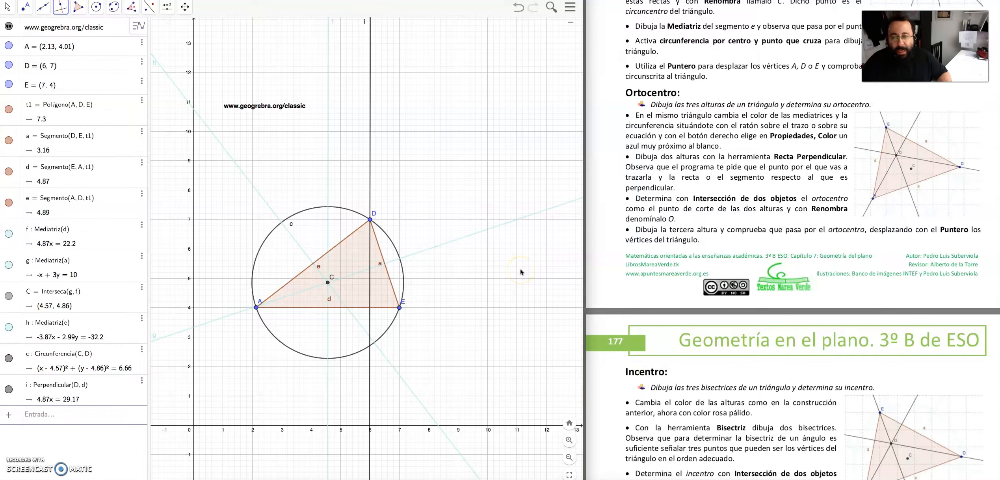
click(390, 282)
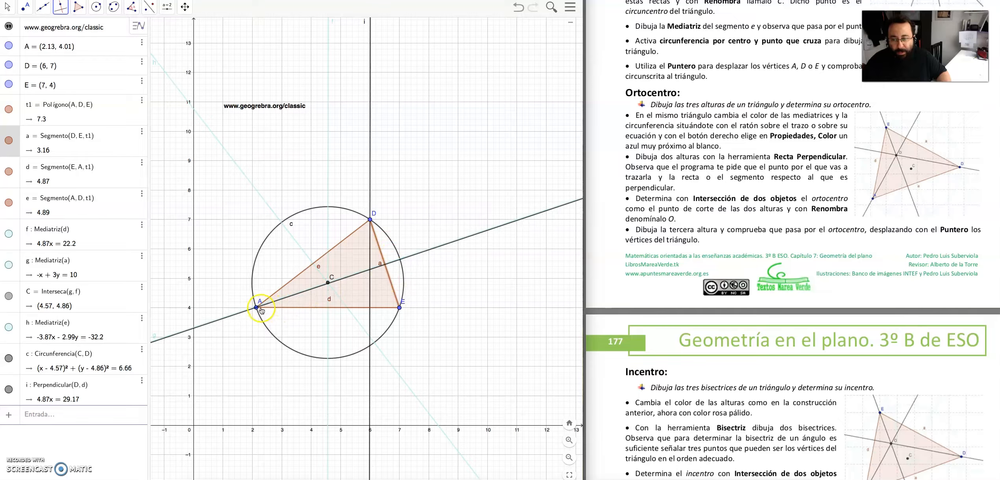
click(256, 308)
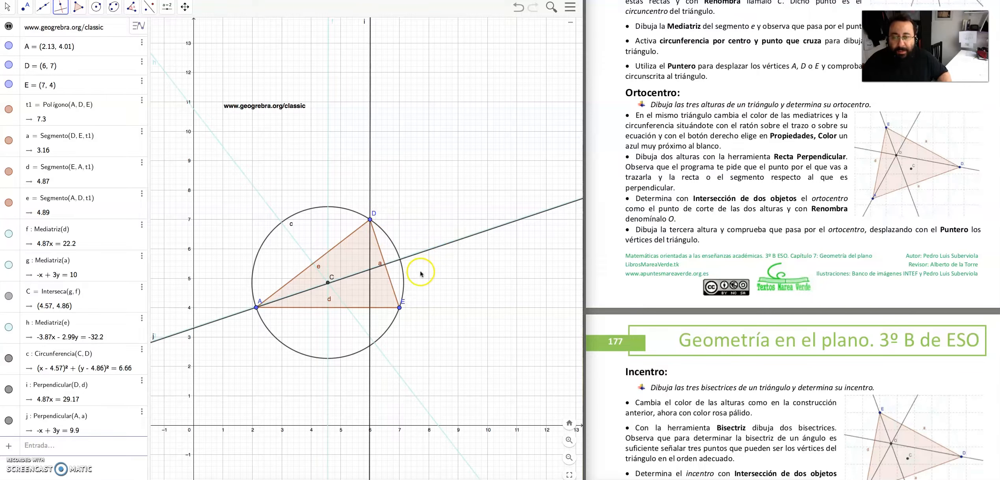
- Create the intersection point of the two altitudes and rename it O
click(27, 12)
click(35, 81)
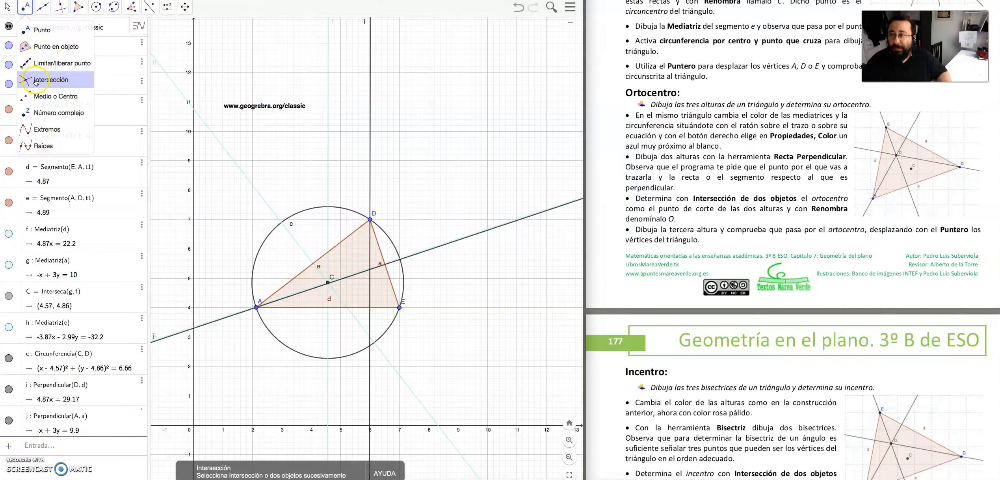
click(370, 171)
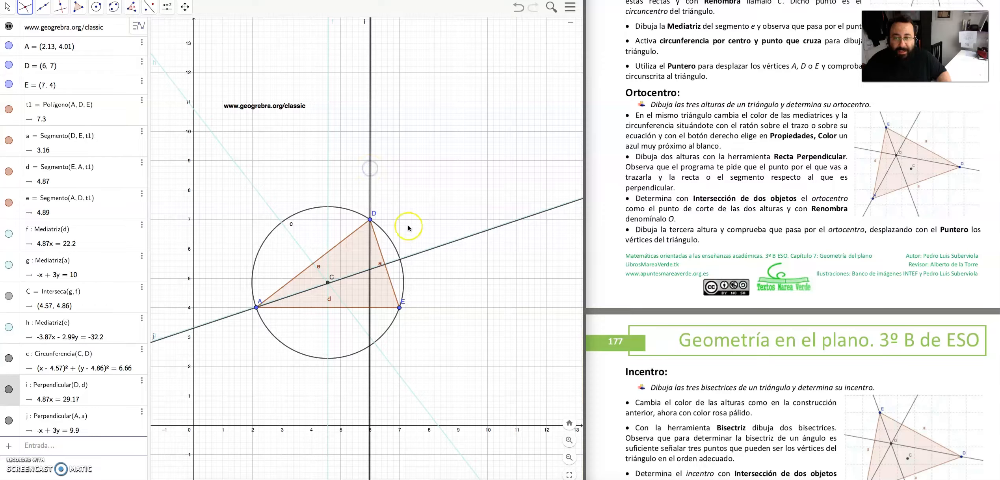
click(427, 254)
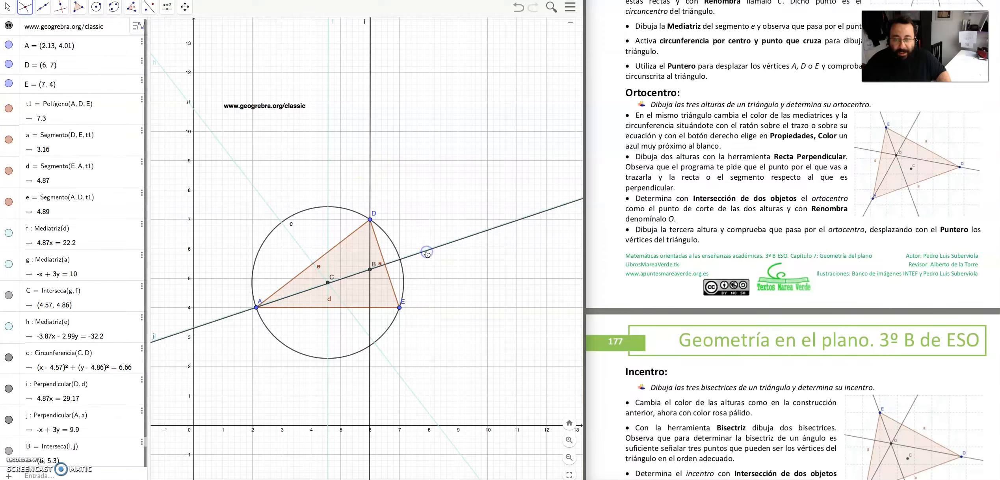
right_click(375, 267)
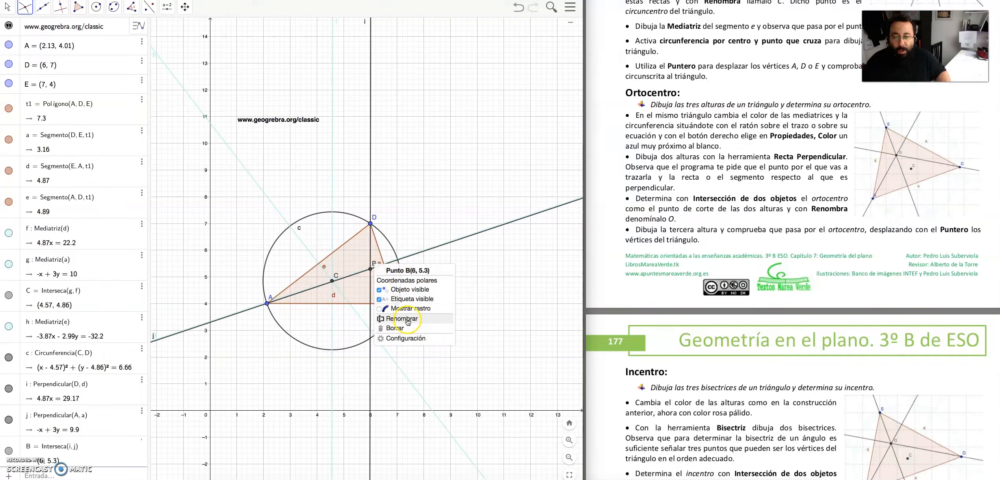
click(408, 322)
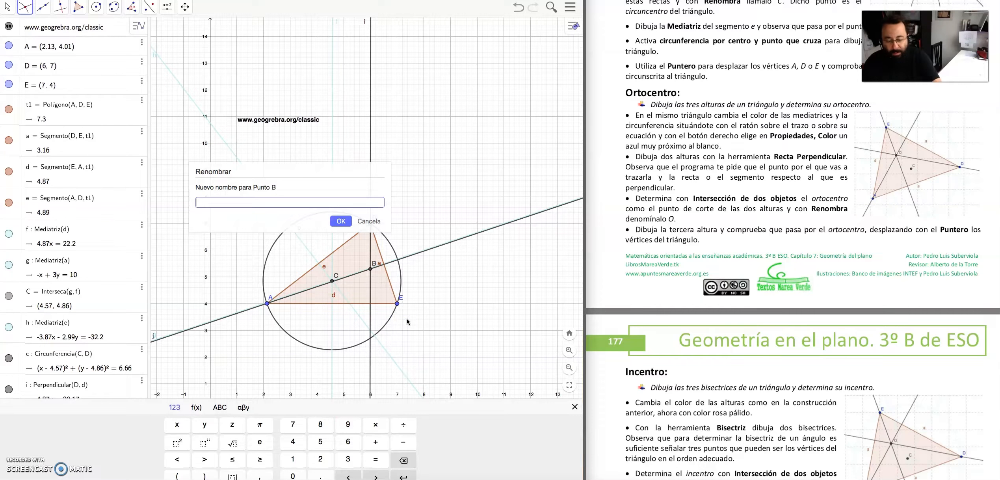
text(O)
click(341, 222)
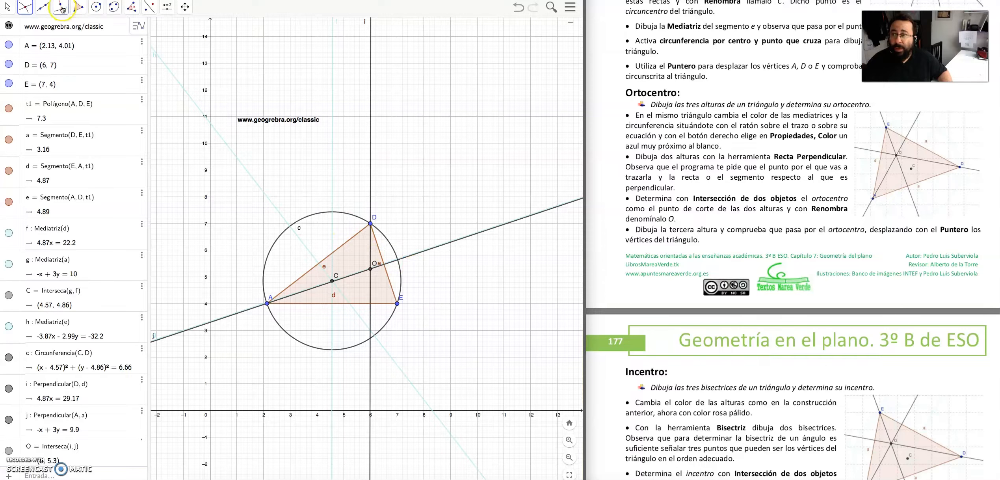
- Draw the third altitude through vertex E perpendicular to side e
click(60, 7)
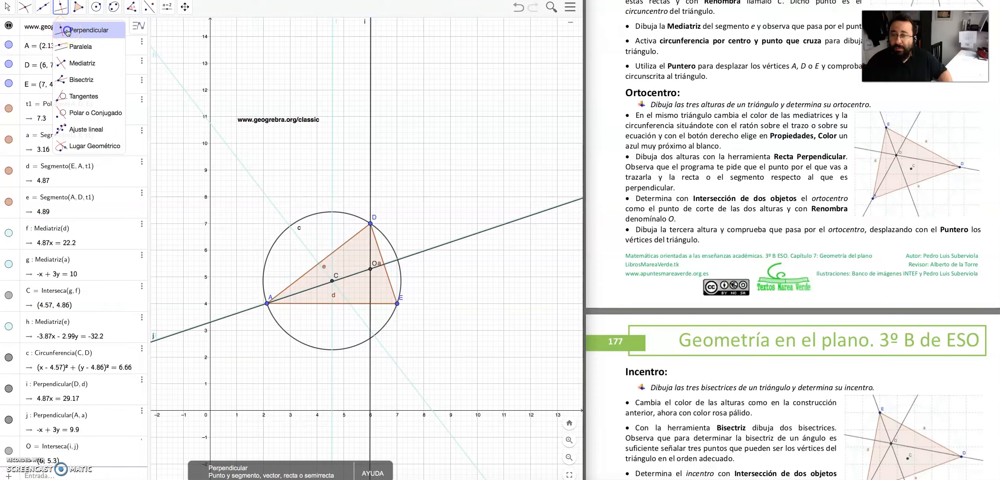
click(68, 31)
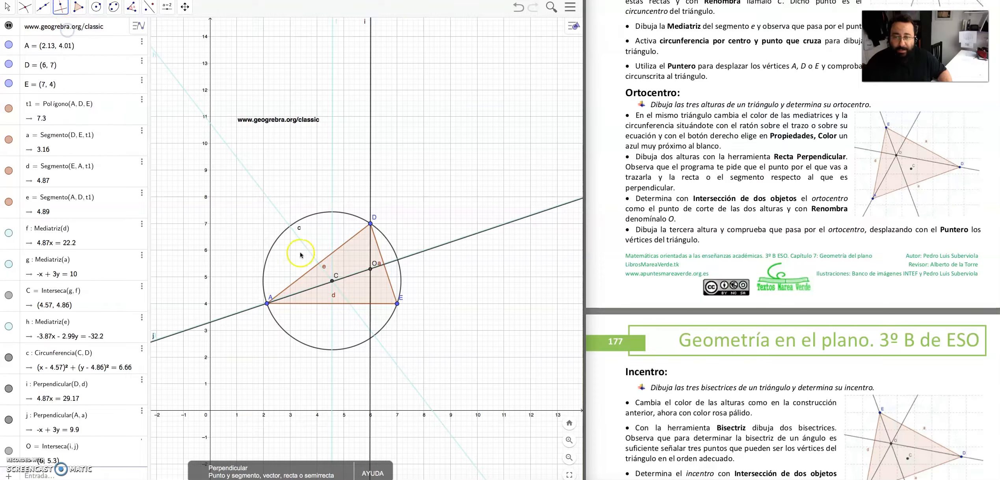
click(343, 247)
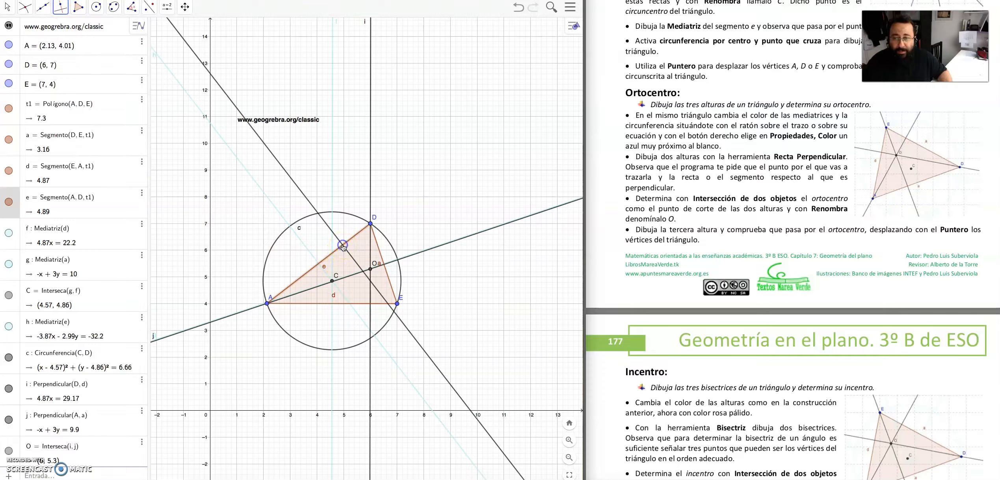
click(401, 320)
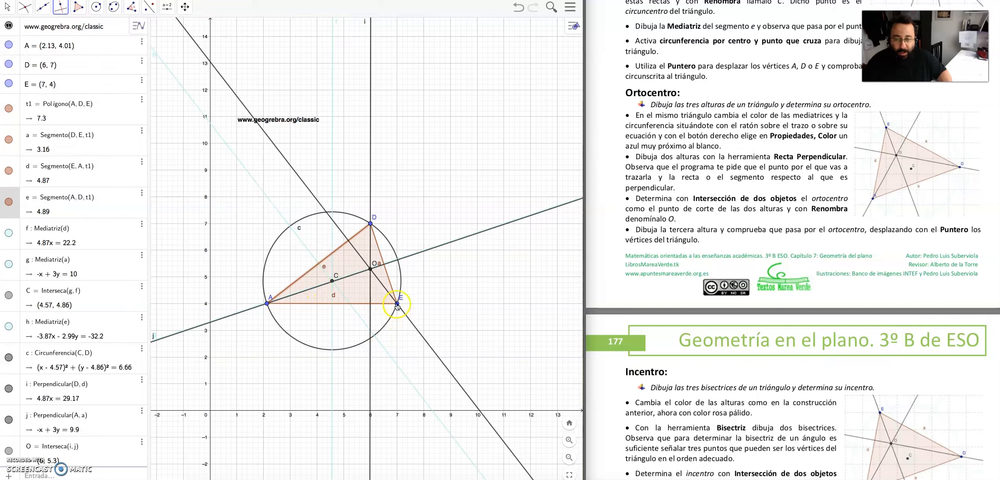
click(397, 304)
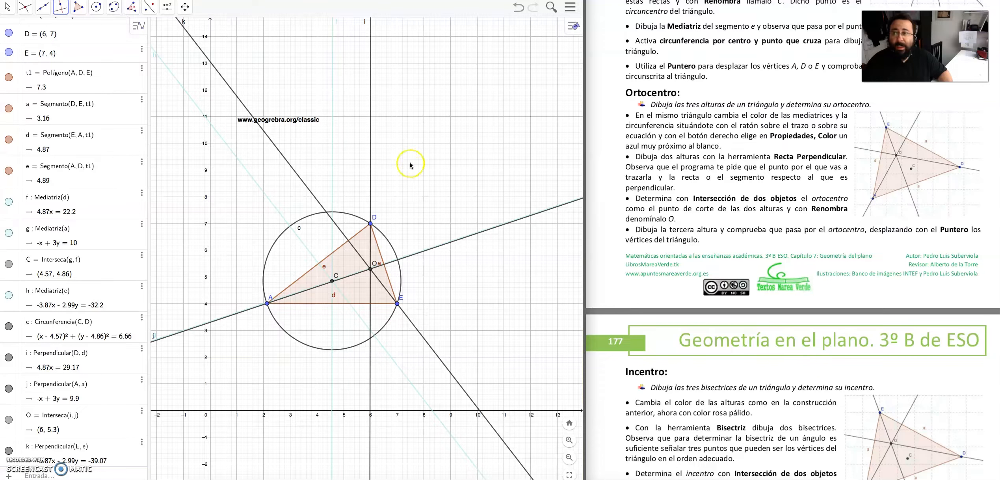
- Test the orthocenter by moving vertex D to about (7, 7.4), (7, 7.81) and finally (6.56, 7.74)
click(43, 6)
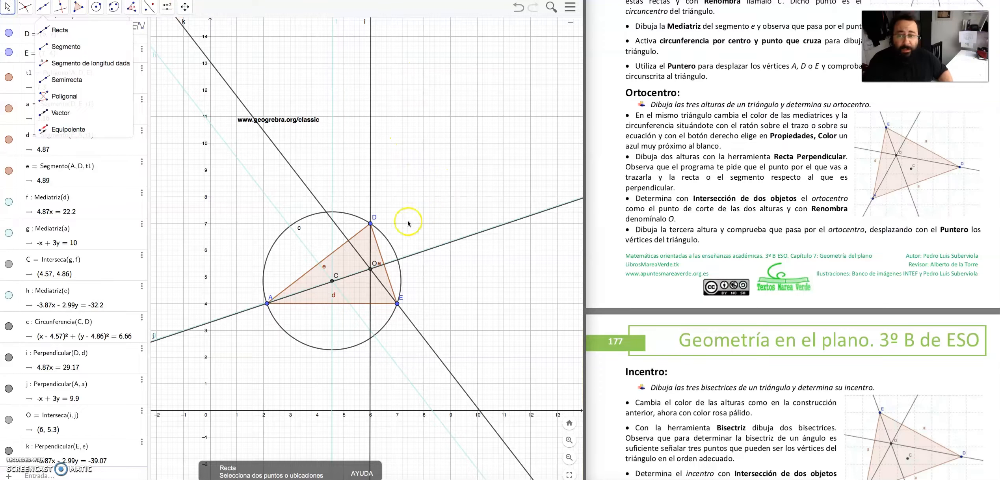
key(Escape)
drag(370, 225, 397, 214)
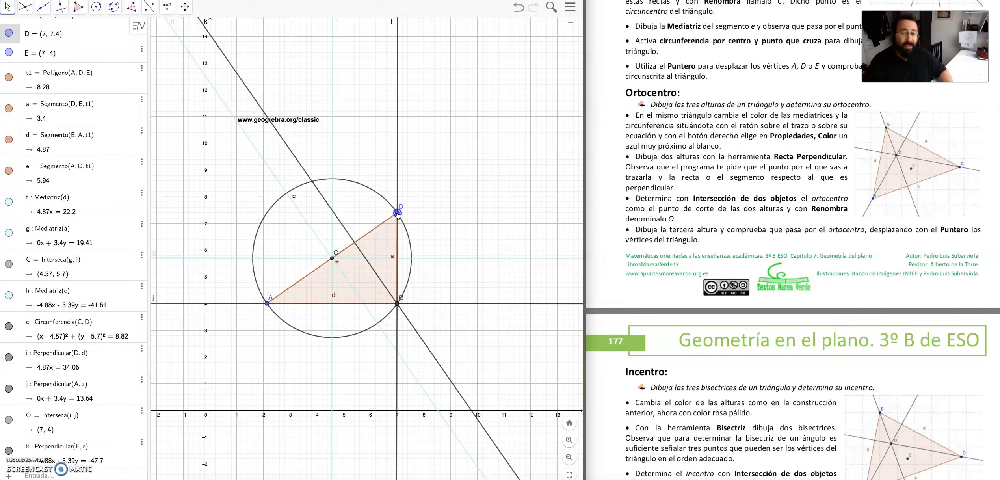
mouse_move(397, 214)
mouse_down()
mouse_move(420, 218)
mouse_move(398, 204)
mouse_up()
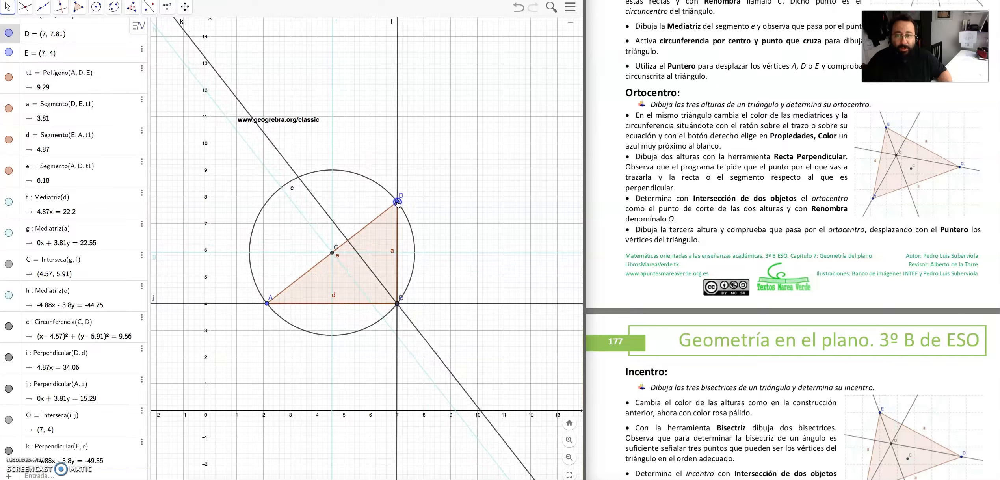
scroll(398, 204, up, 2)
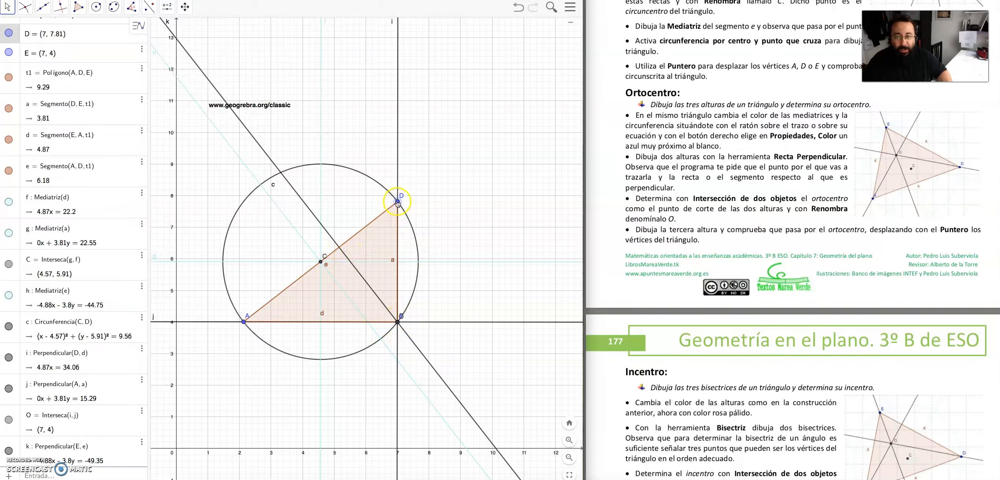
mouse_move(398, 204)
mouse_down()
mouse_move(374, 206)
mouse_move(387, 206)
mouse_move(395, 147)
mouse_move(383, 203)
mouse_up()
- Try red and lime on the altitude through D, and set its color back to pink #FFC0CB
scroll(688, 287, down, 7)
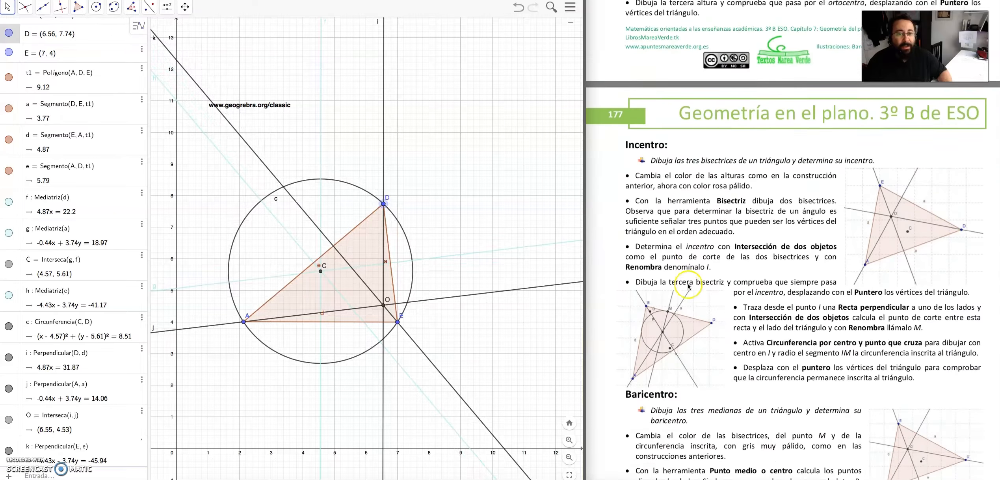
scroll(688, 287, down, 1)
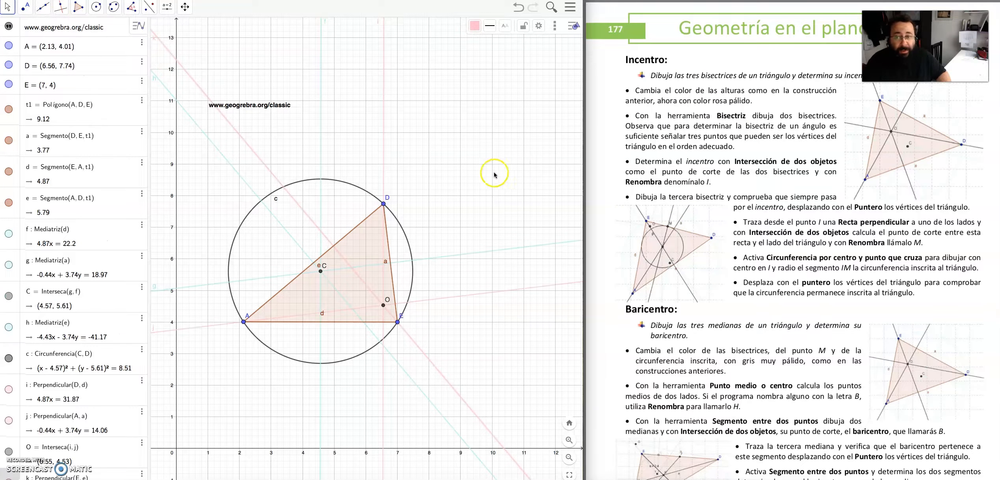
click(384, 170)
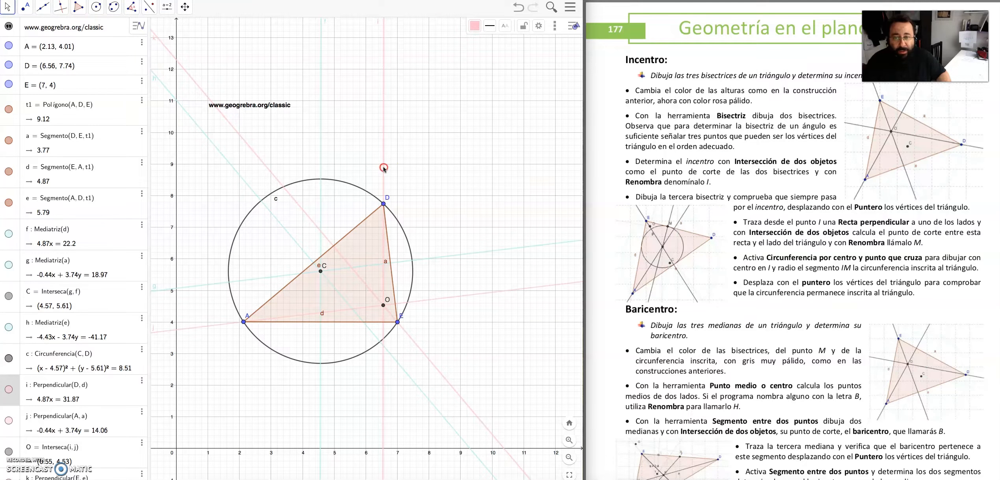
right_click(384, 168)
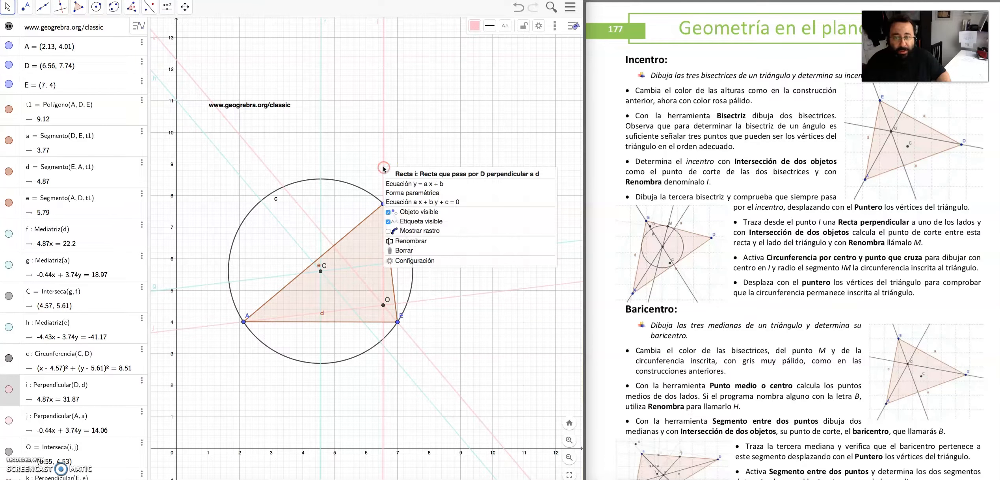
click(412, 261)
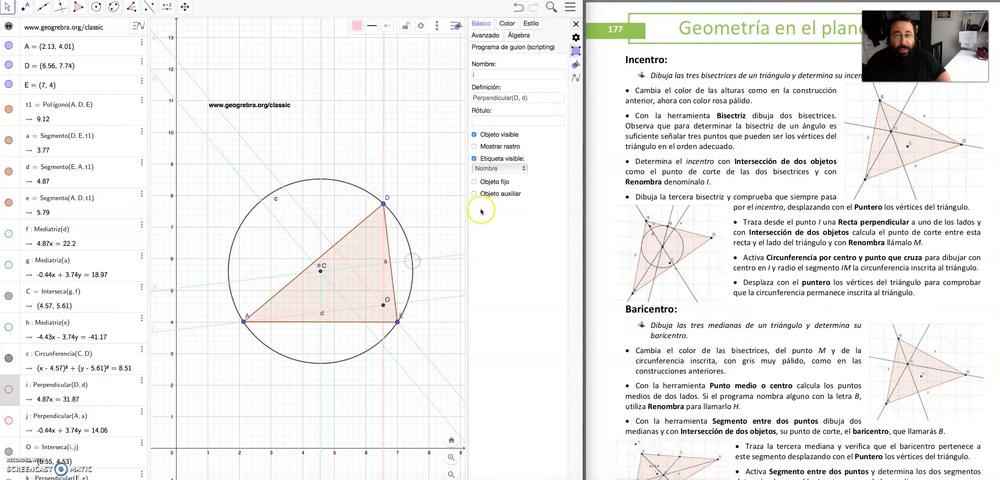
click(507, 24)
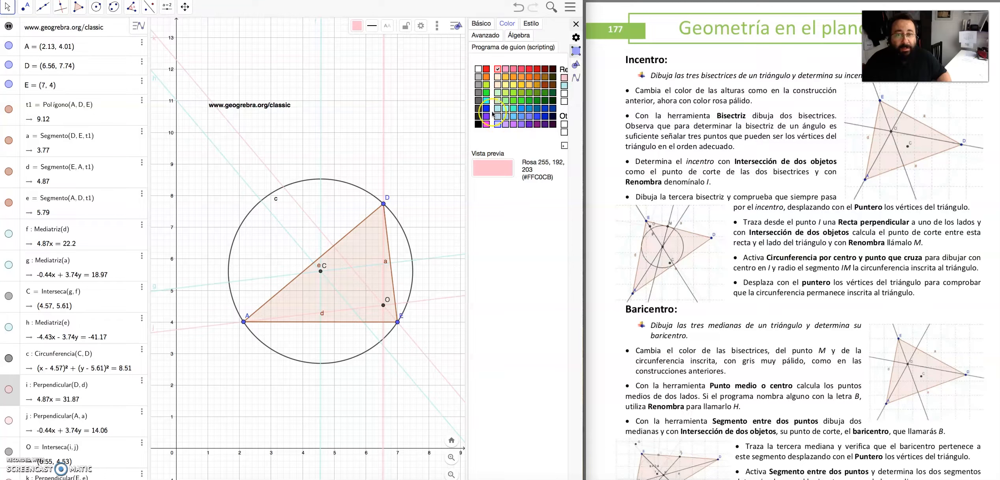
click(488, 71)
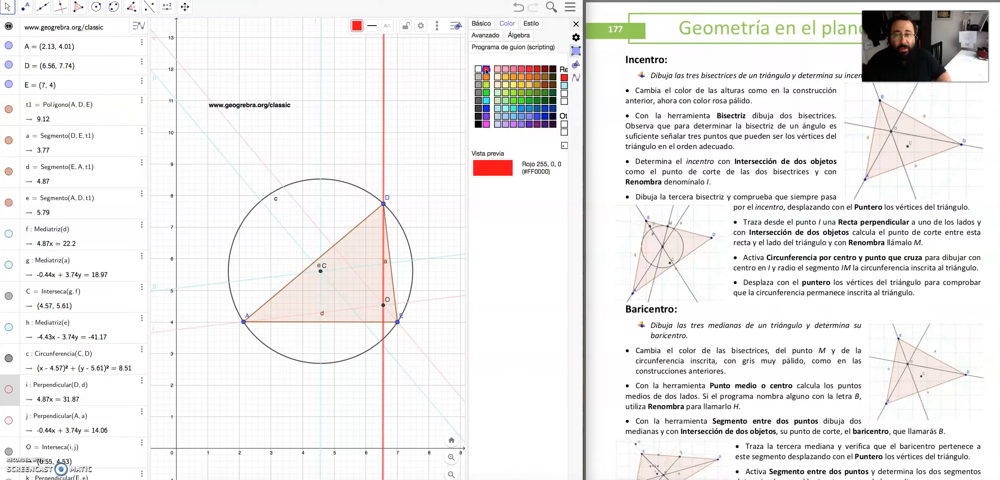
click(486, 85)
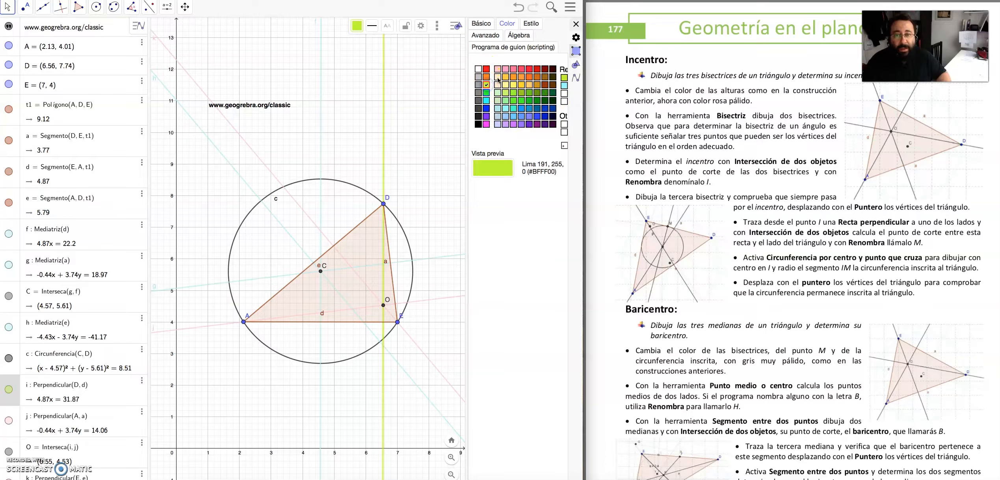
click(498, 69)
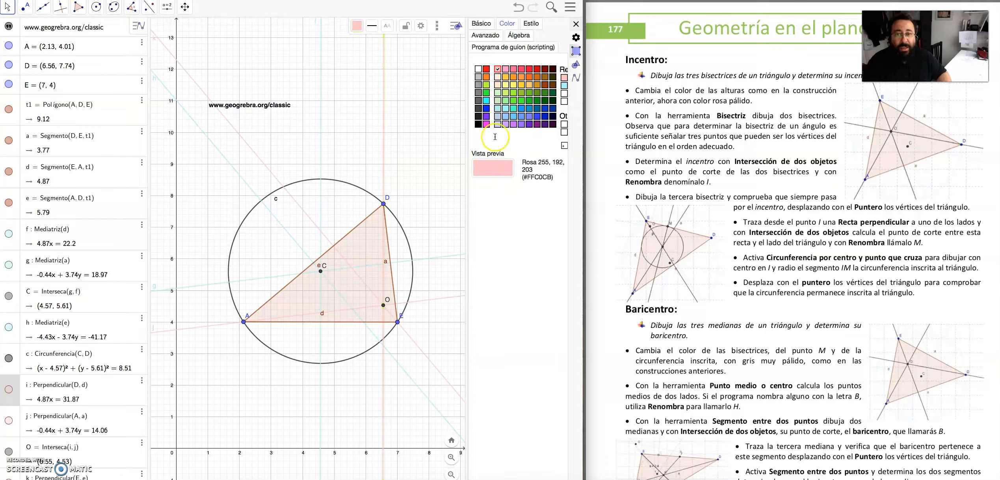
click(575, 25)
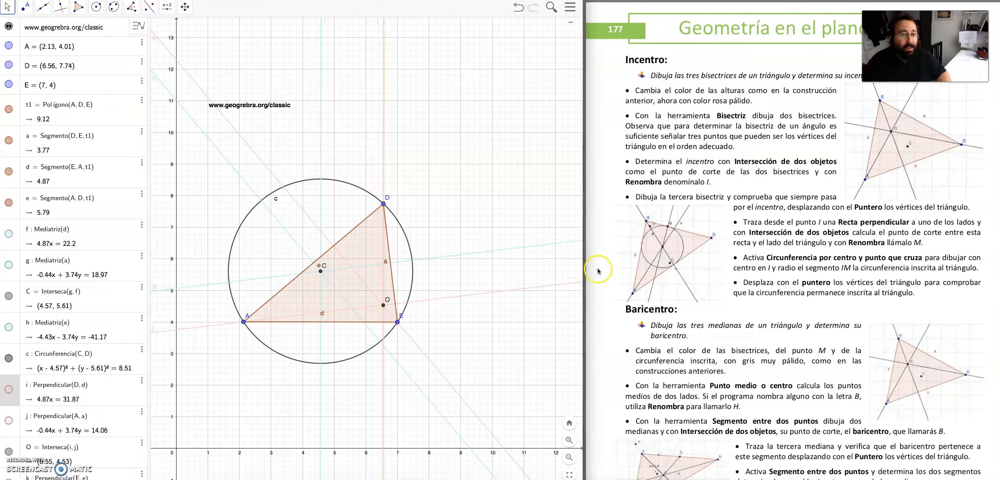
- Draw two crossing lines above the circumcircle through free points, one from about (8.46, 10.25) to (10.35, 11.26), the other from (7.79, 10.92) to (9.66, 10.3)
scroll(788, 276, down, 2)
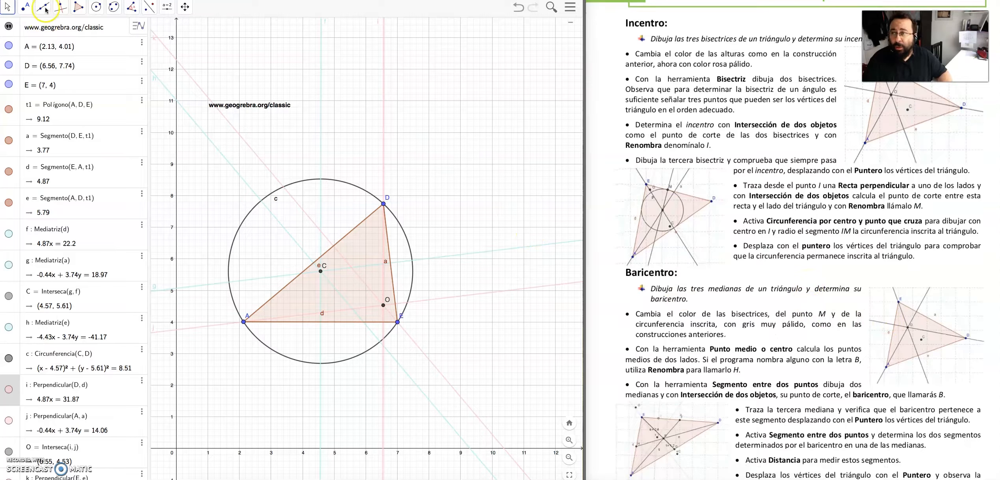
click(446, 123)
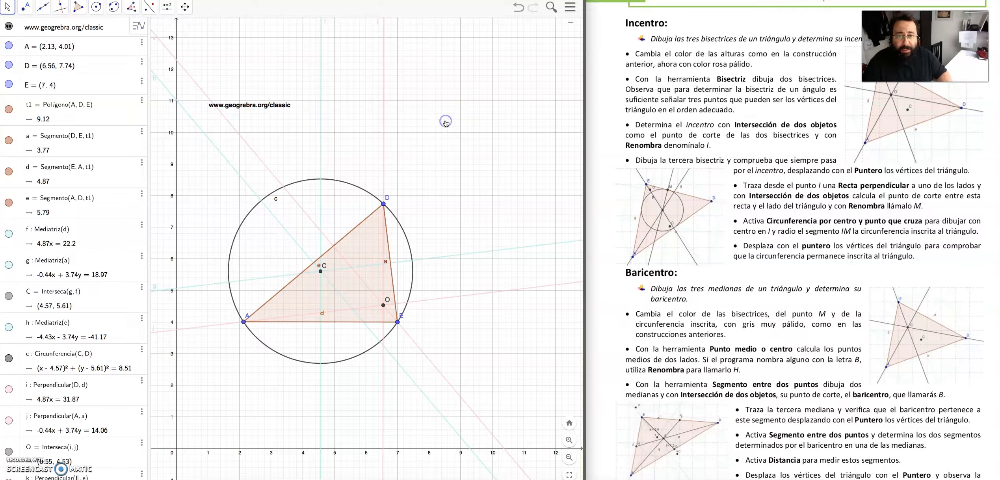
click(46, 9)
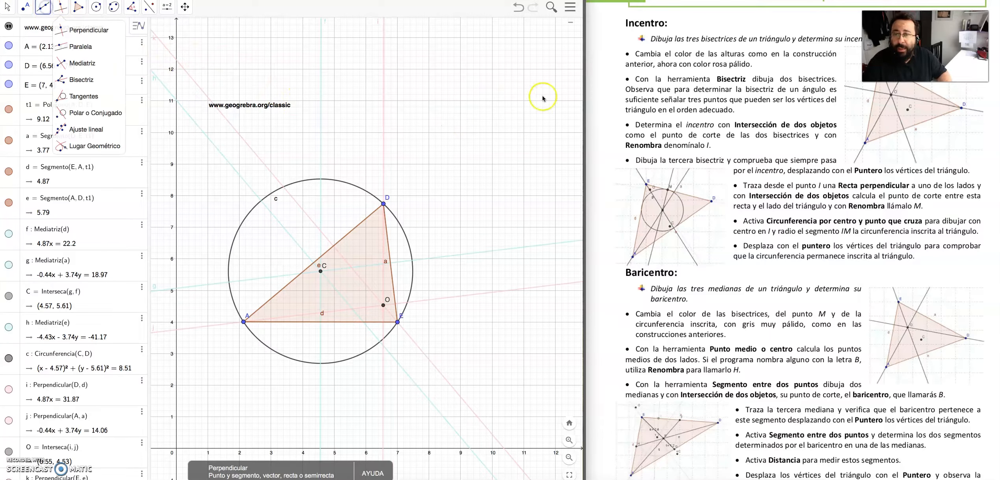
click(39, 10)
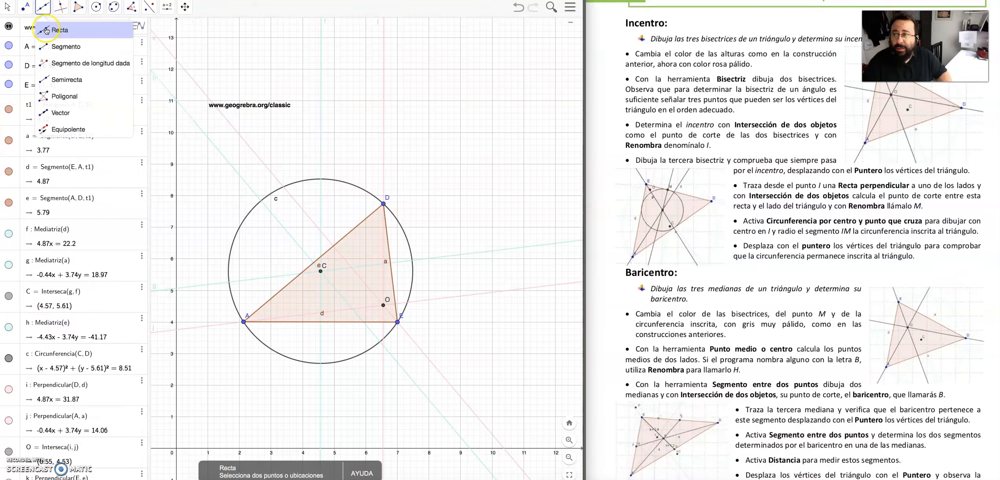
click(444, 126)
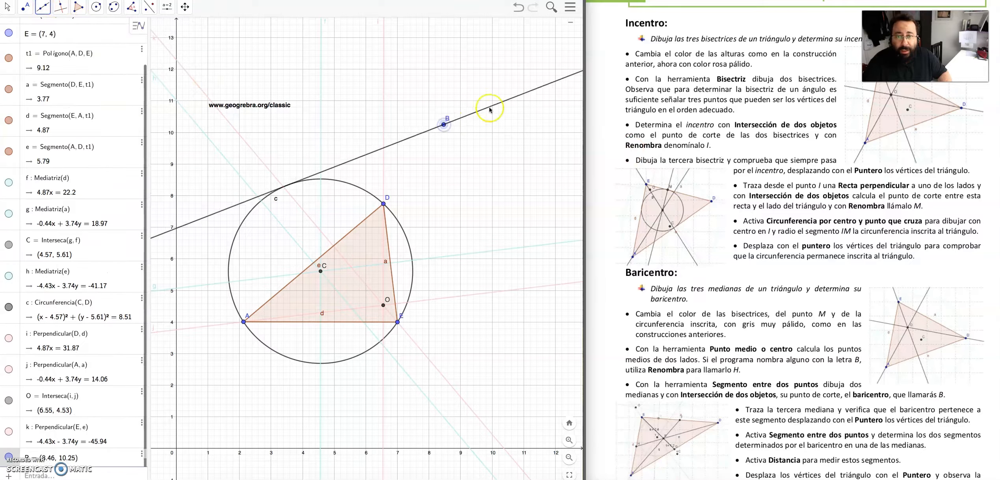
click(503, 93)
click(422, 104)
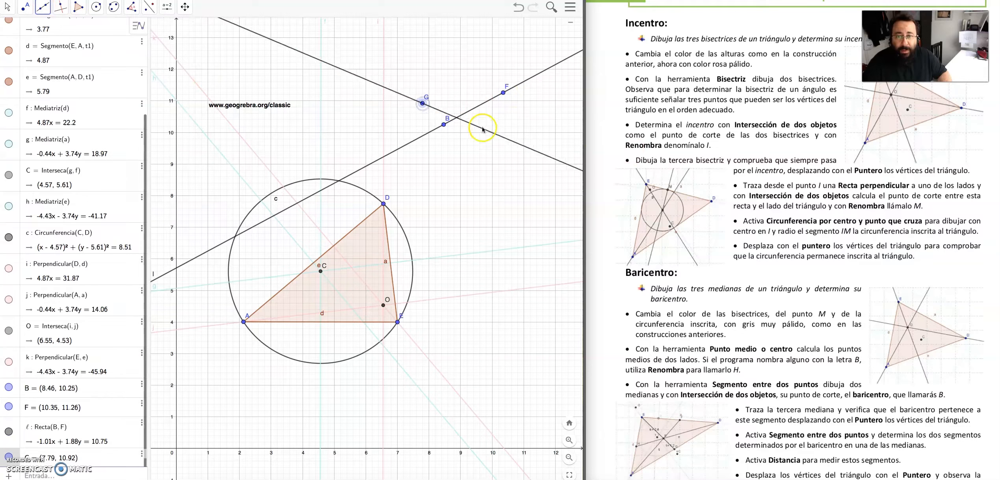
click(482, 123)
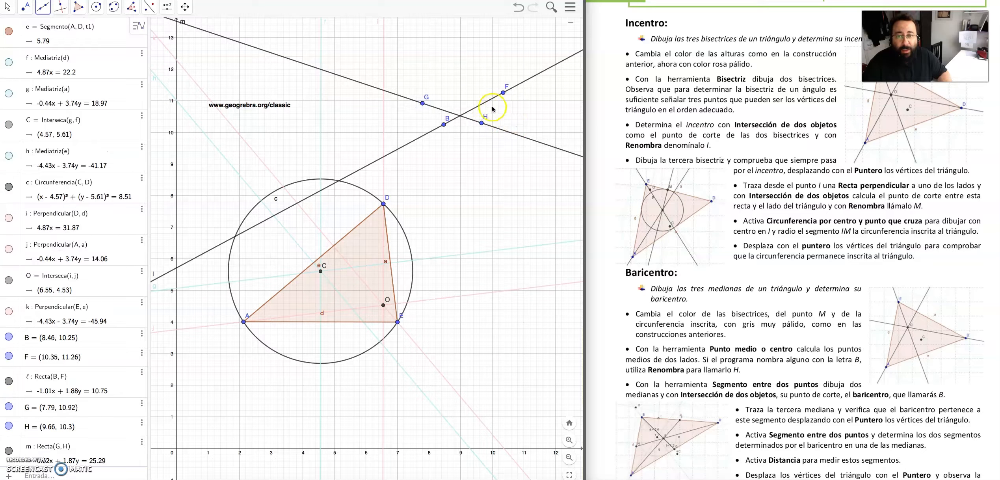
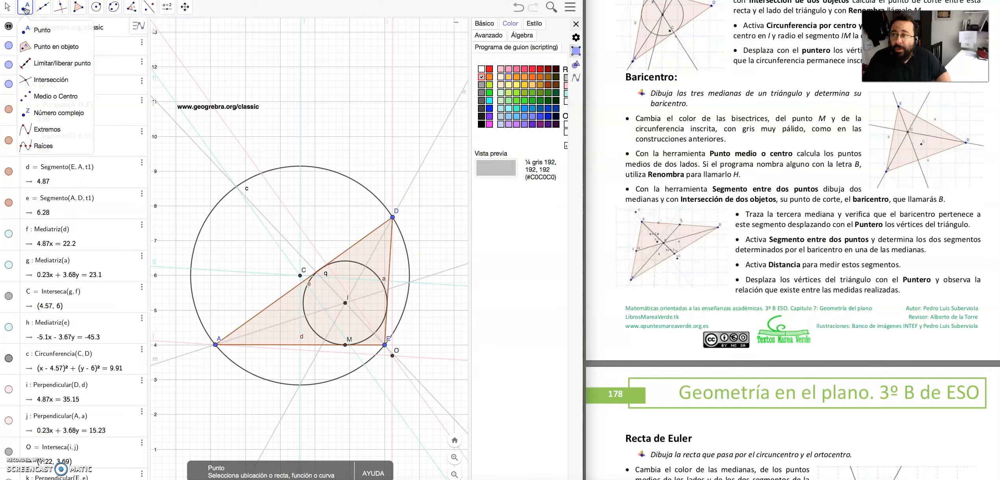
- Create the midpoints of the triangle's three sides from the vertex pairs A and D, D and E, and E and A
click(46, 98)
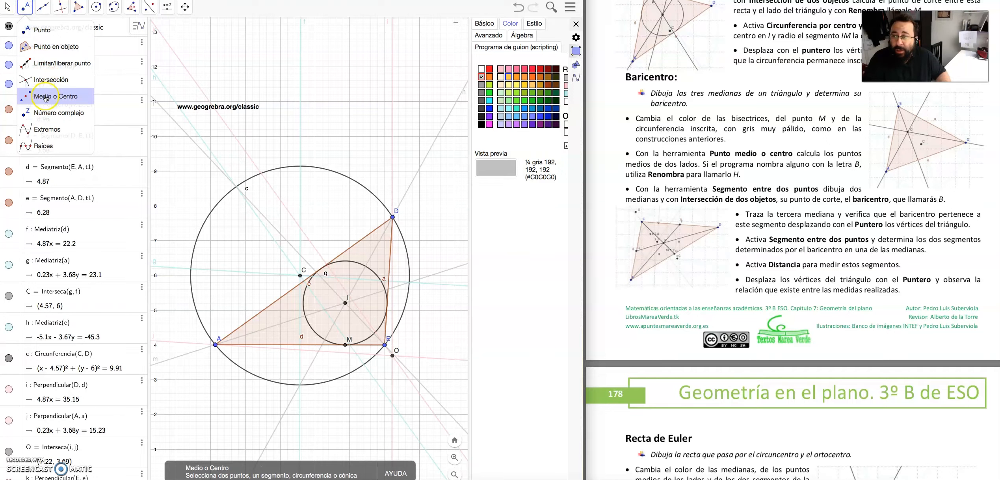
click(215, 345)
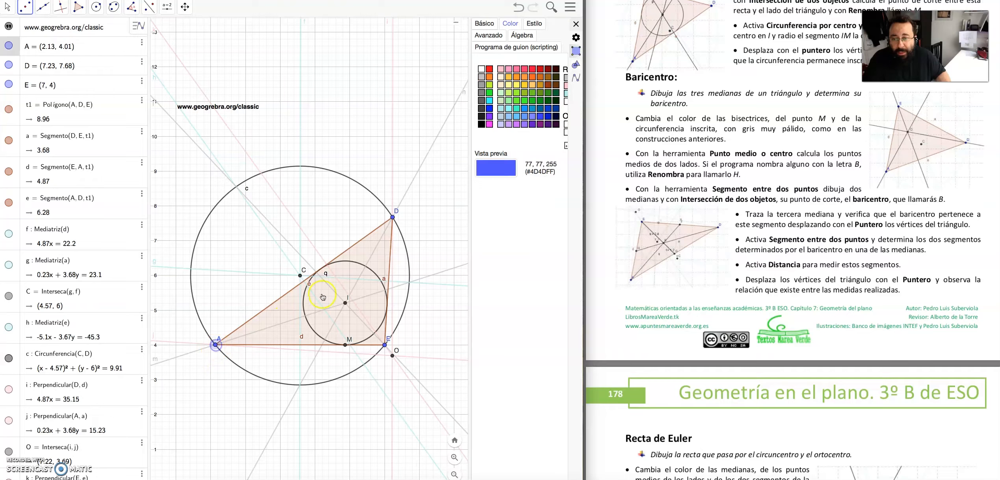
click(392, 218)
click(304, 283)
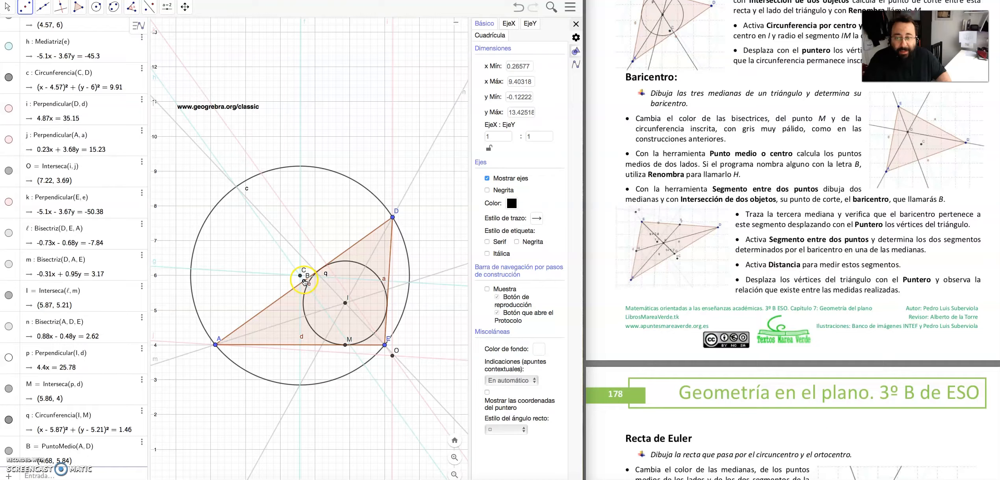
click(392, 218)
click(385, 345)
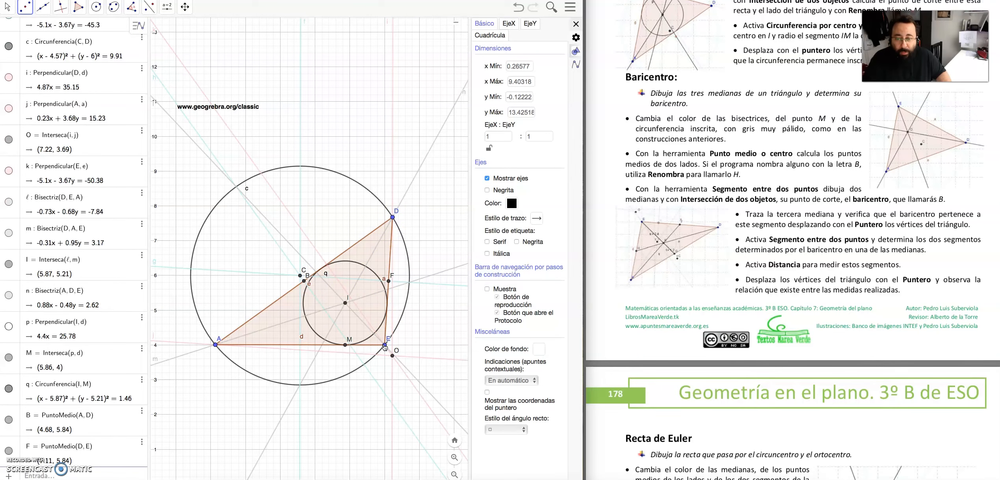
click(385, 345)
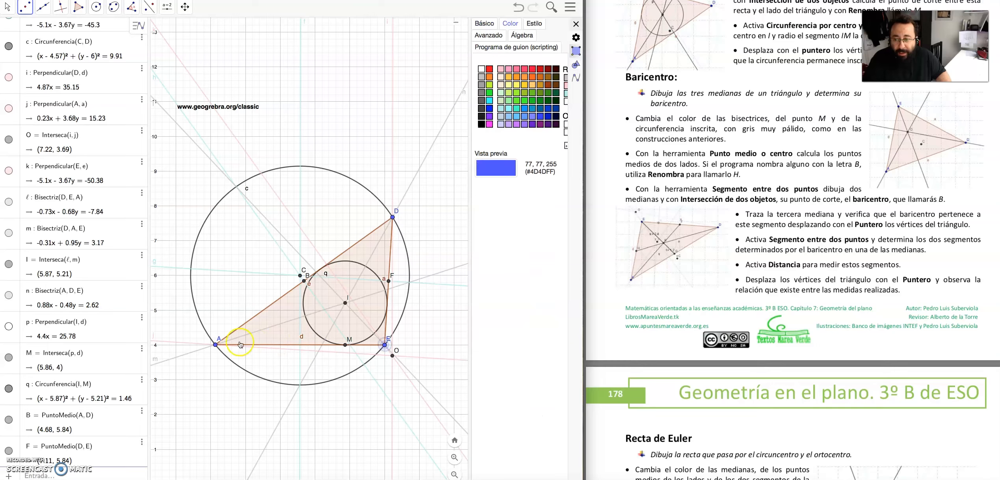
click(215, 344)
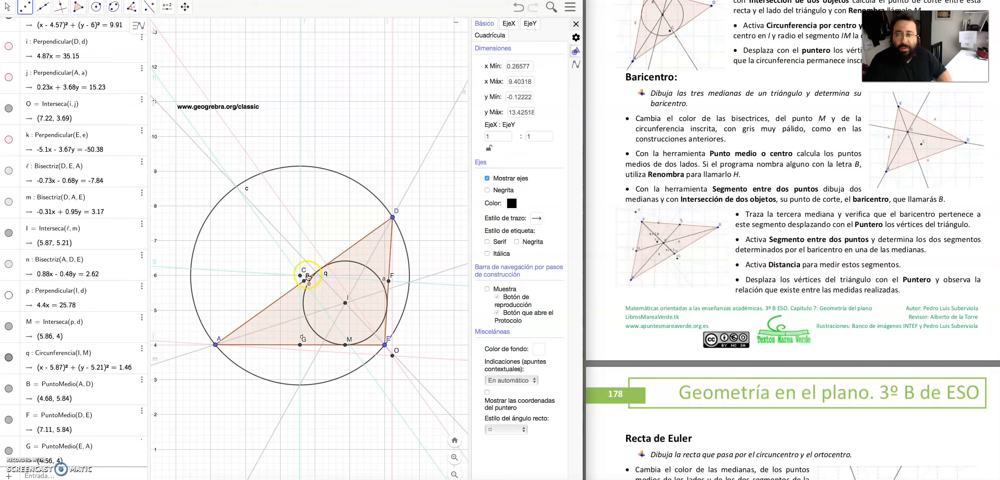
- Rename the midpoint of side AD as H
click(307, 277)
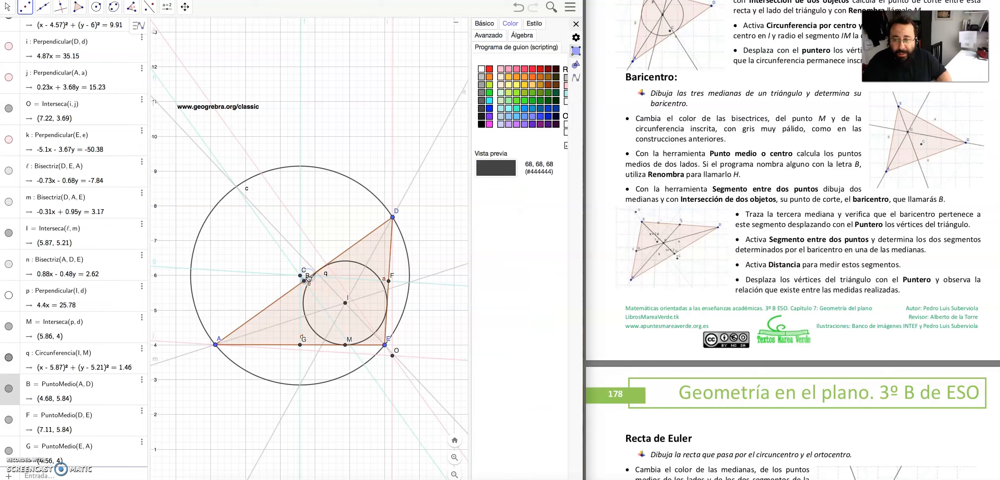
right_click(308, 277)
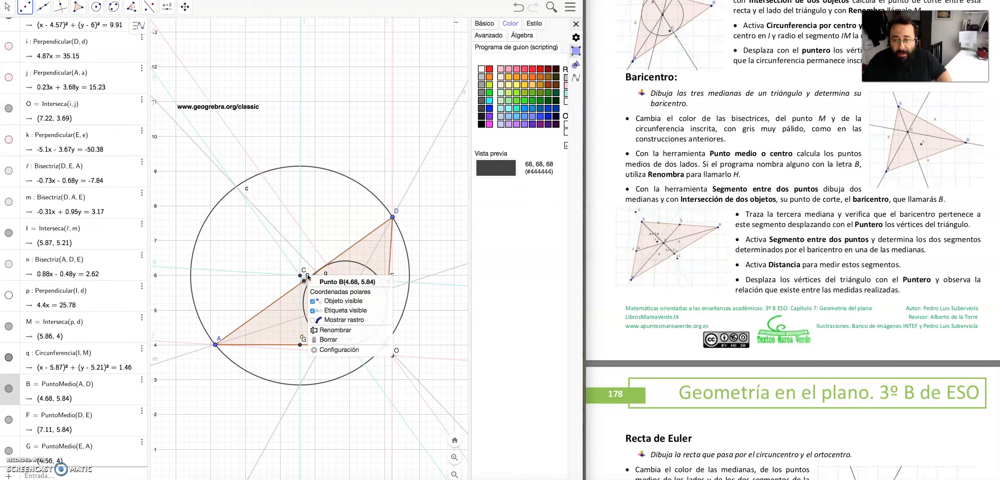
click(335, 330)
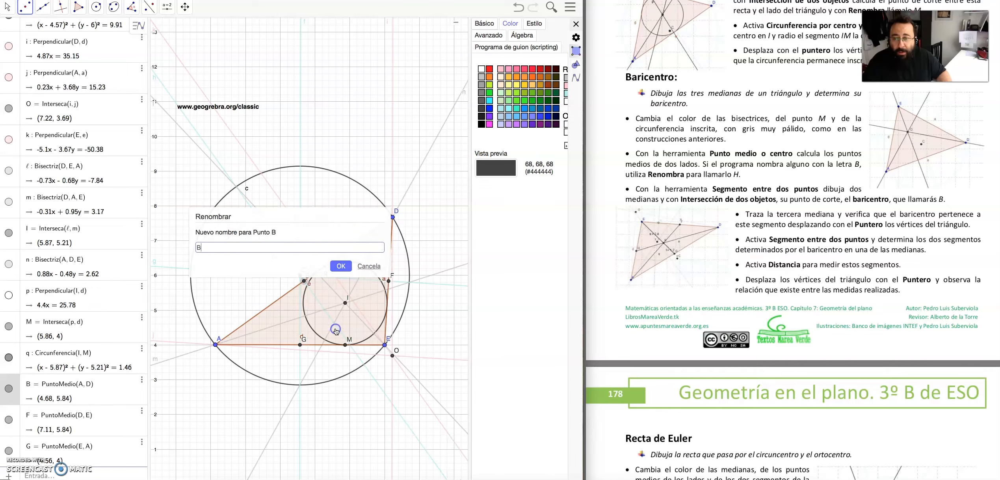
key(BackSpace)
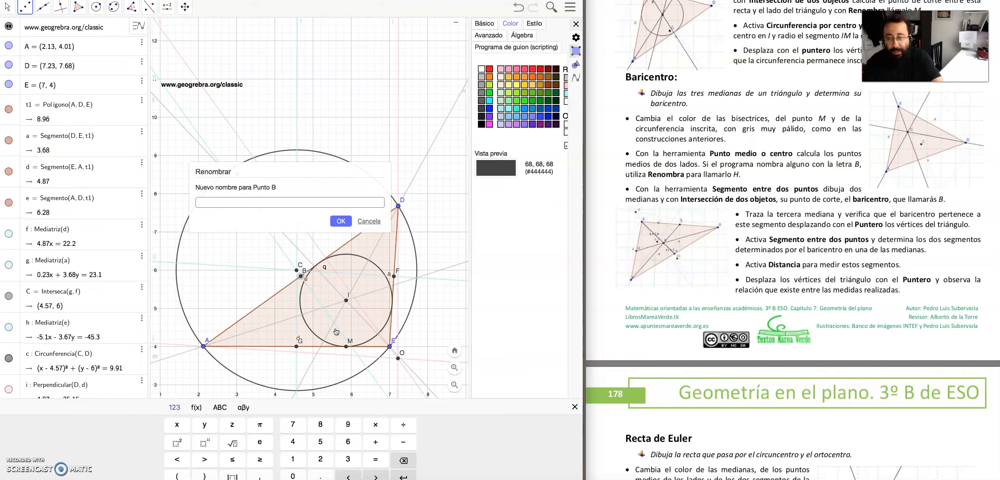
text(H)
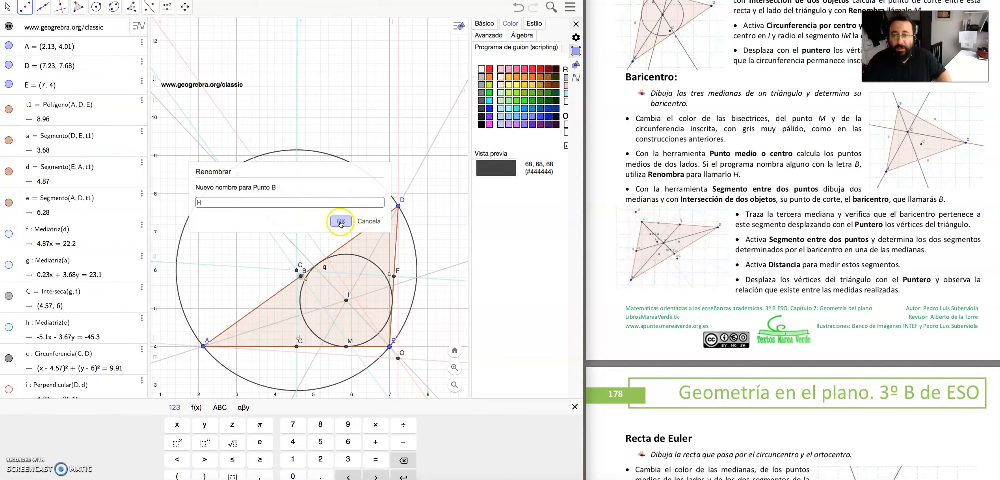
click(341, 221)
- Draw two medians as lines, one through vertex E and midpoint H, the other through vertex D and midpoint G
click(44, 10)
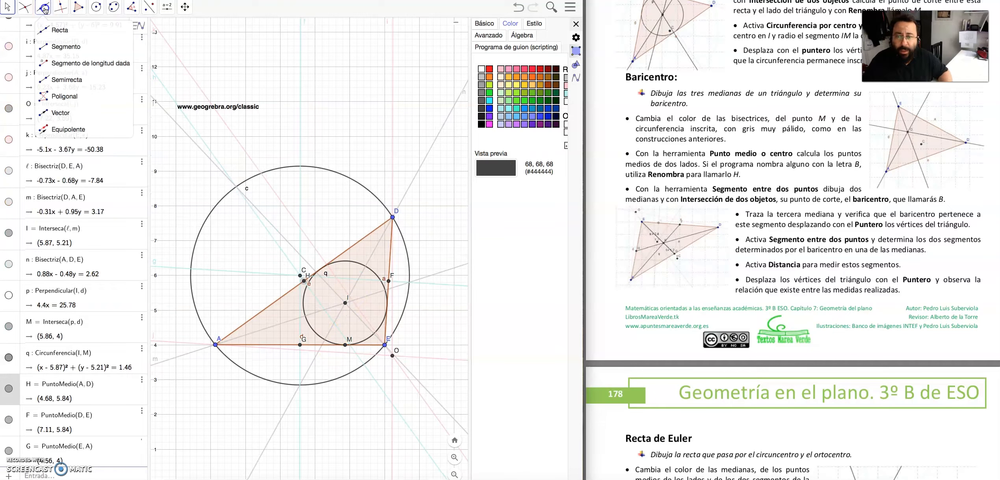
click(67, 80)
scroll(329, 229, up, 5)
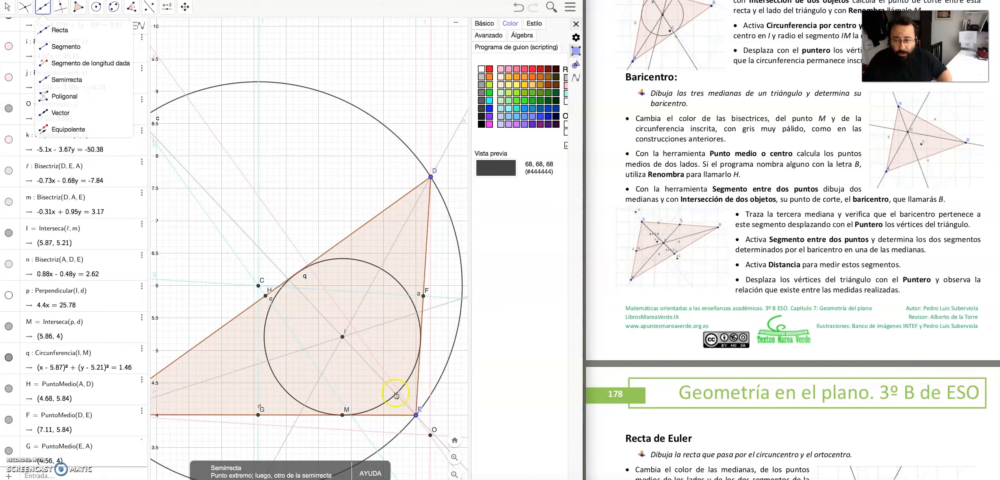
click(416, 415)
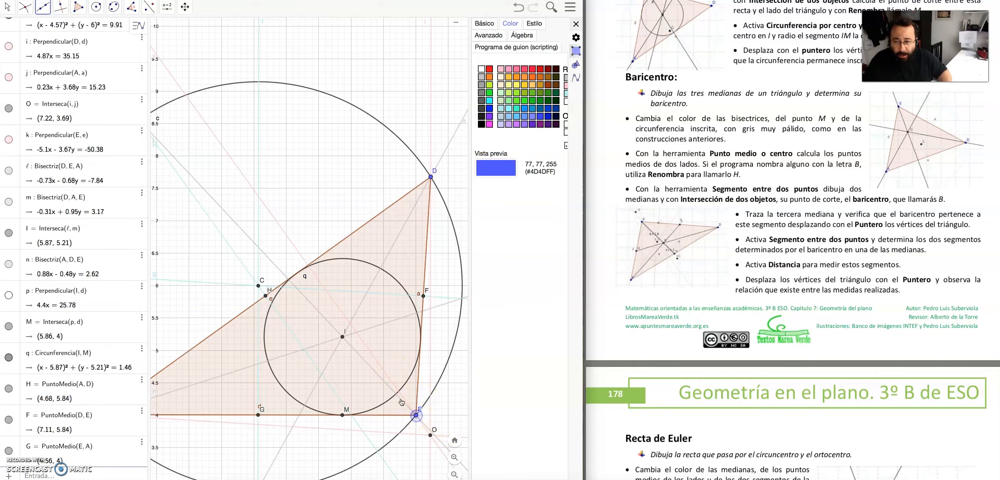
click(265, 296)
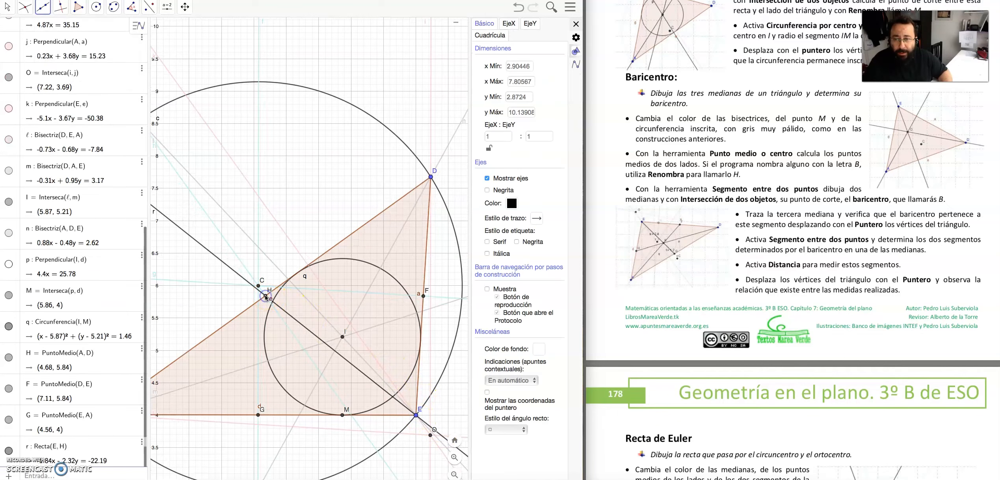
click(431, 178)
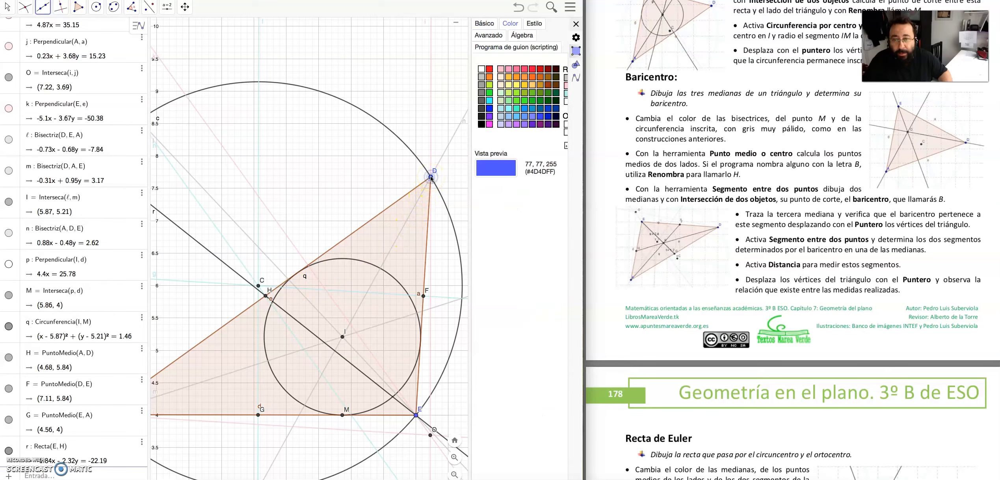
click(258, 415)
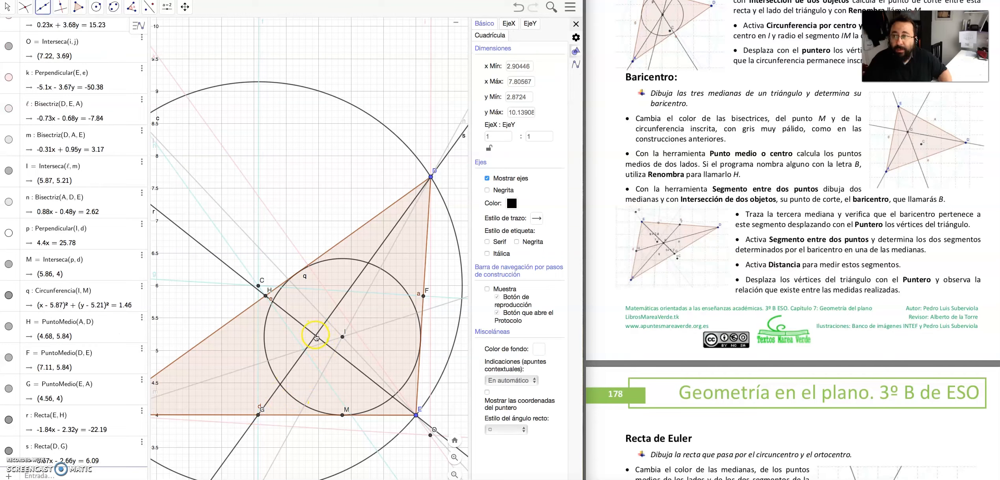
- Create the centroid as the intersection point of the medians through E and D
click(25, 7)
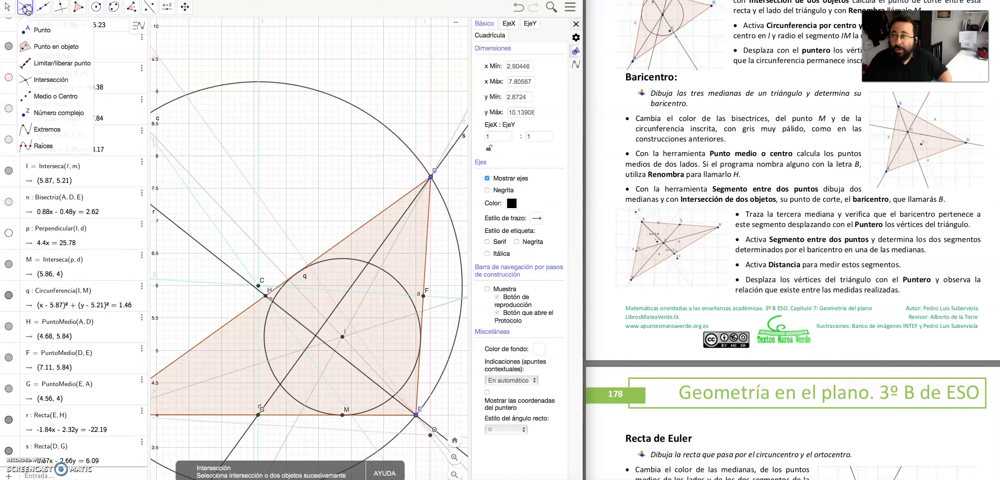
click(42, 79)
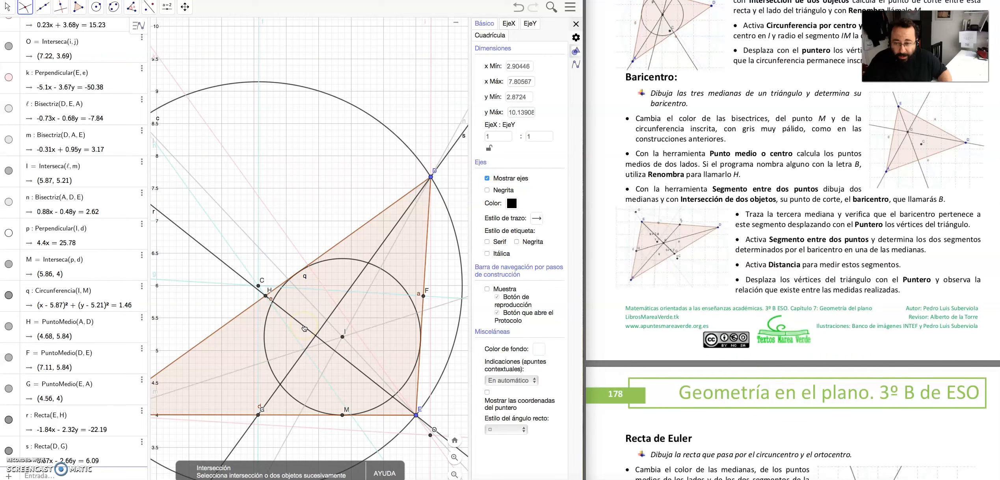
click(303, 327)
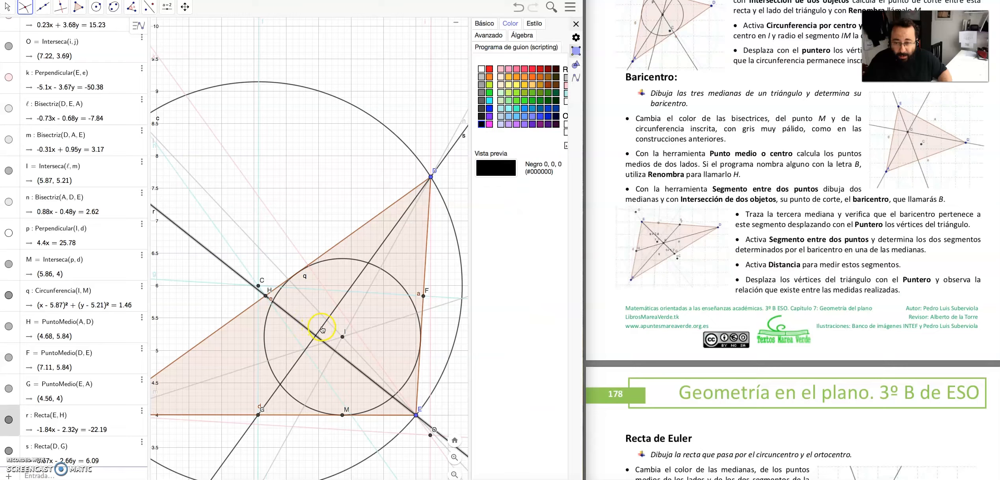
click(322, 328)
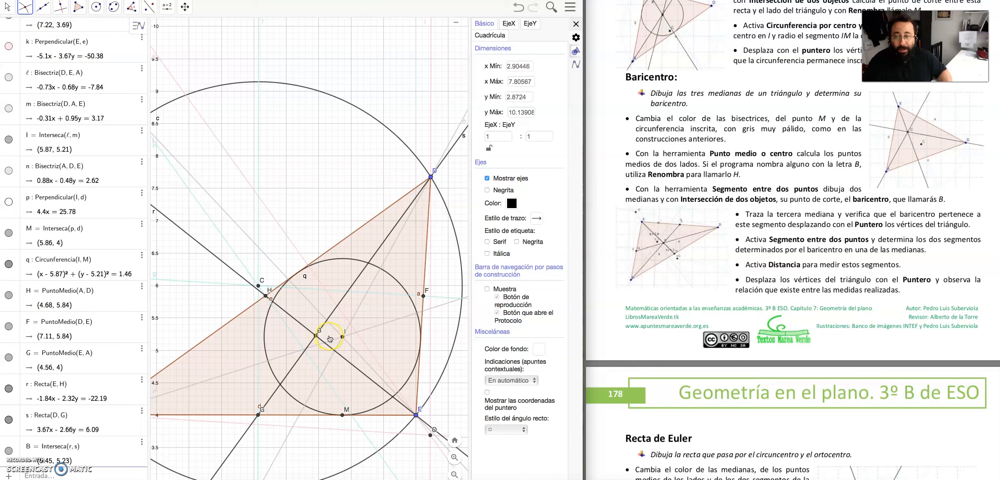
- Draw the third median as a line through vertex A and midpoint F, and check it against the centroid
scroll(330, 341, down, 6)
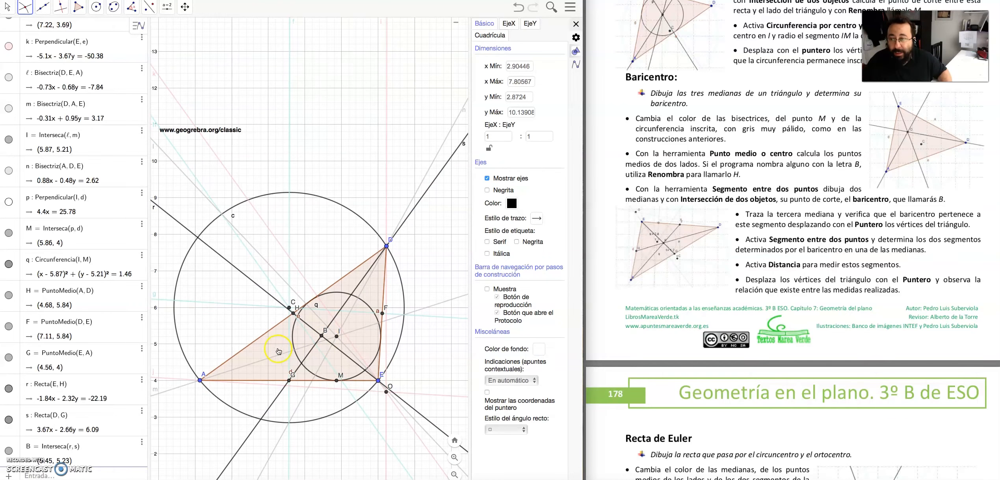
click(43, 7)
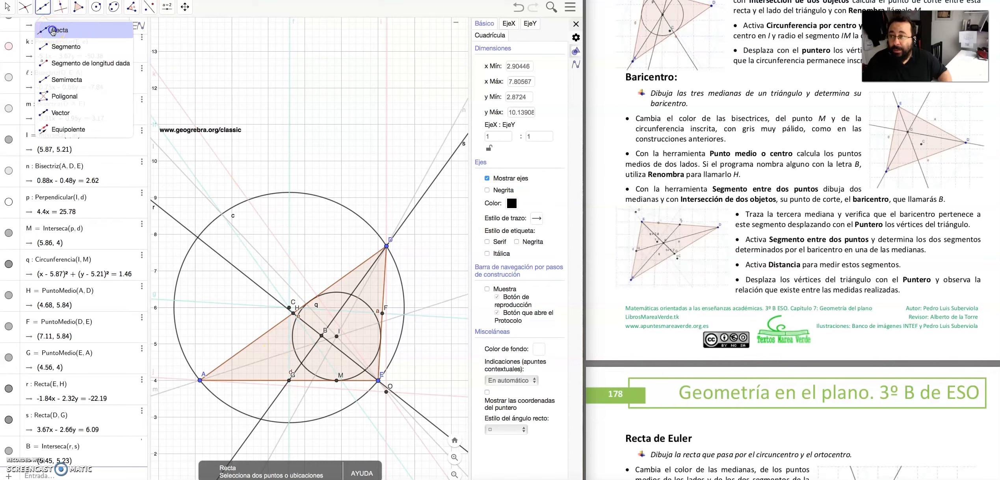
click(52, 31)
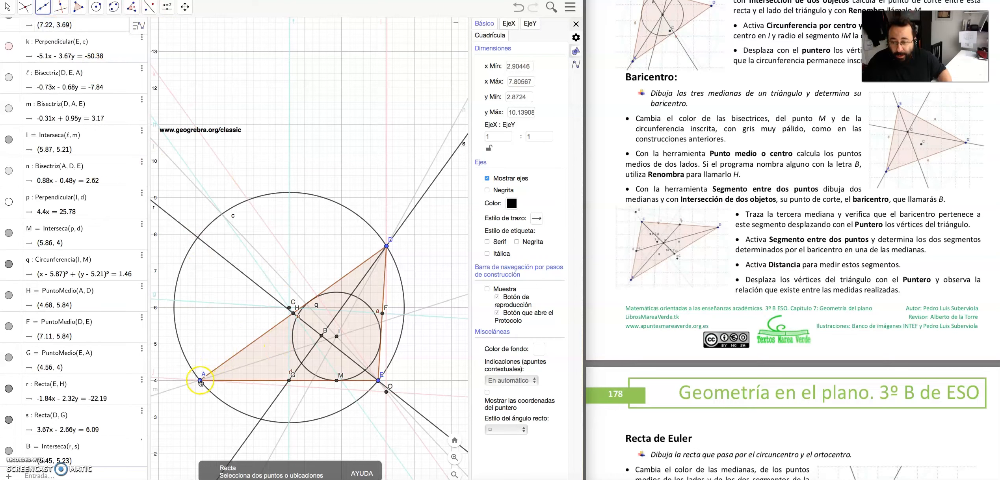
click(200, 381)
click(382, 314)
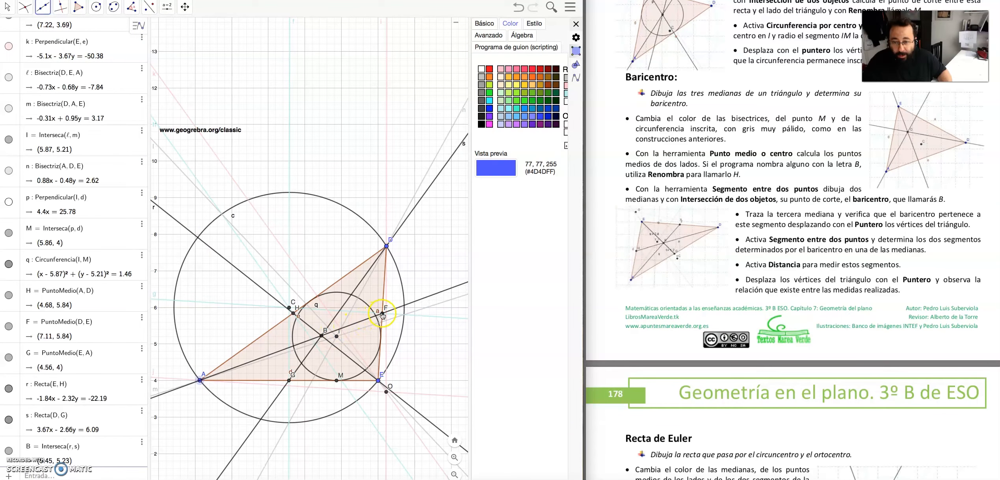
click(321, 335)
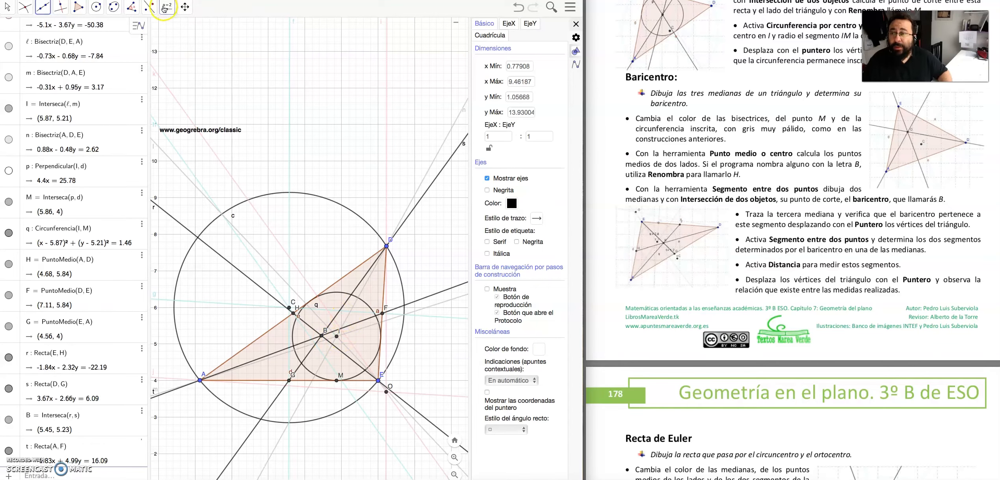
scroll(162, 20, up, 1)
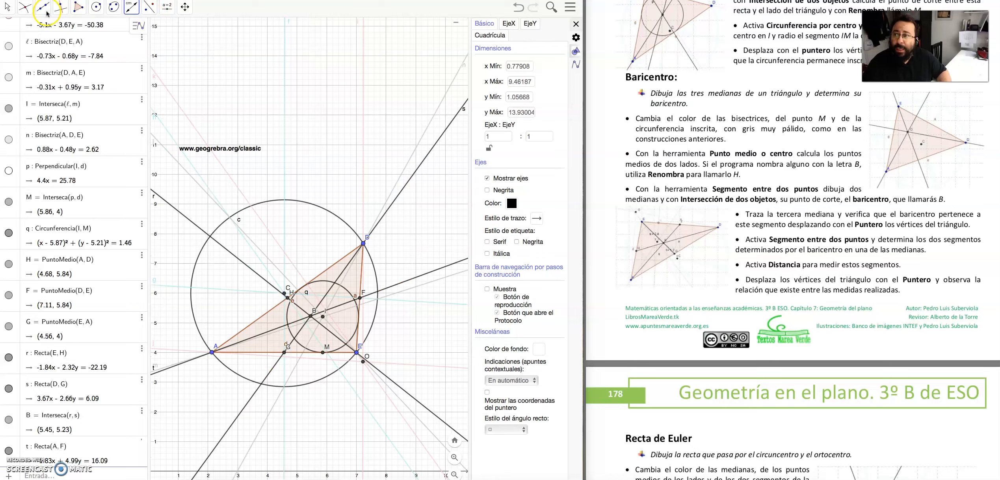
- Draw the two segments that the centroid B forms on the median through D, one from G to B and one from D to B
click(46, 14)
click(46, 12)
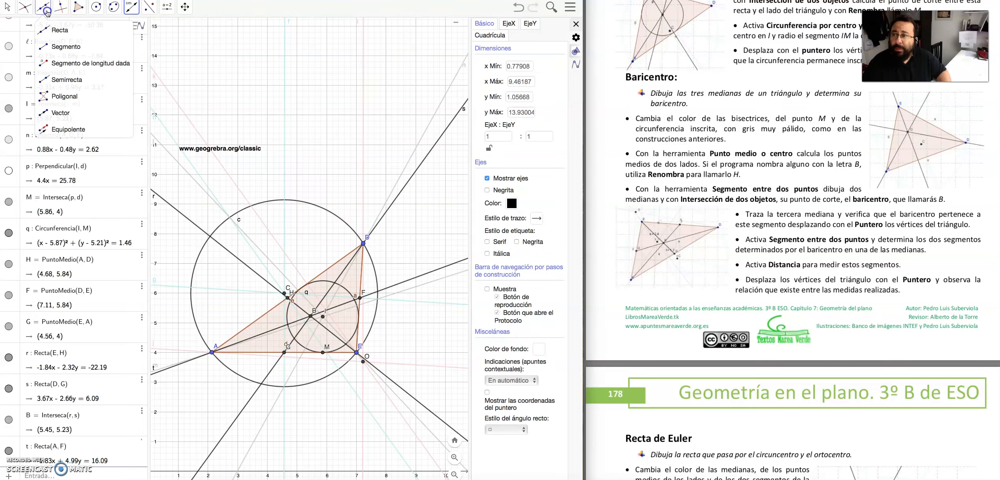
click(66, 46)
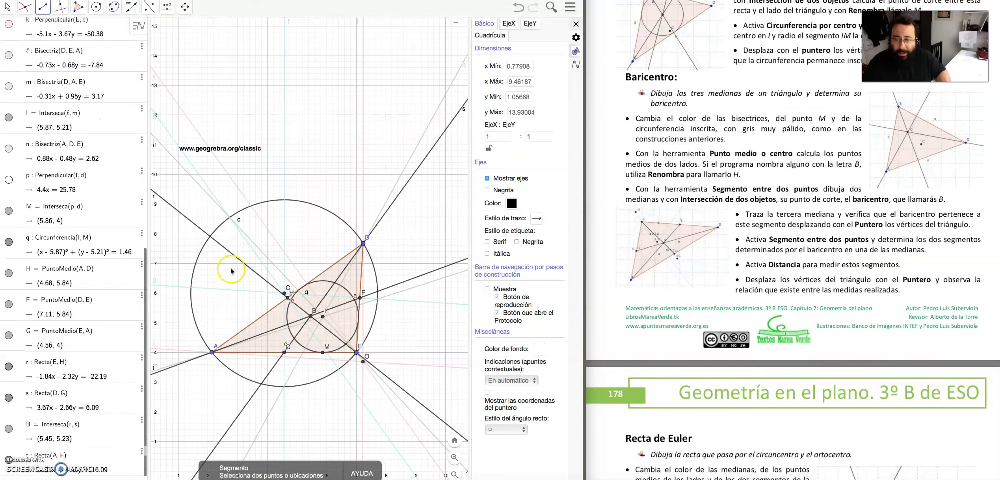
click(285, 353)
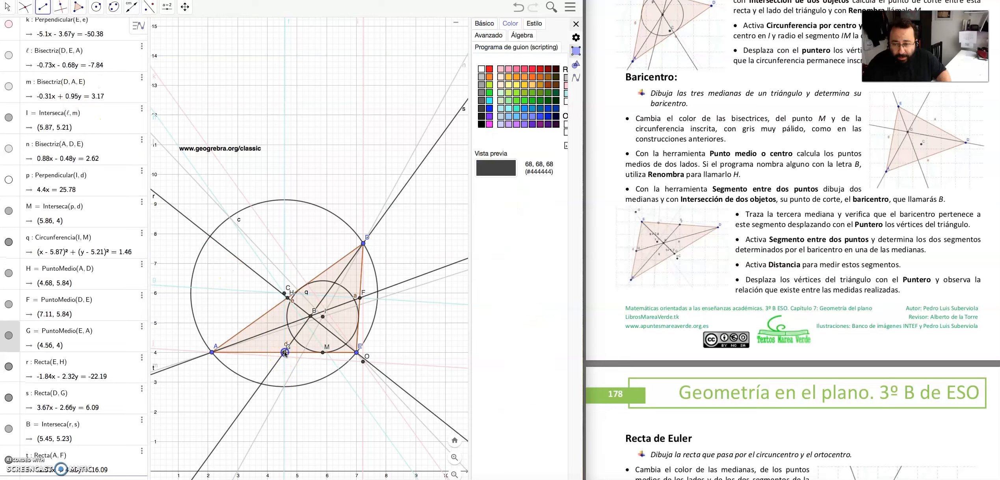
click(311, 317)
click(363, 243)
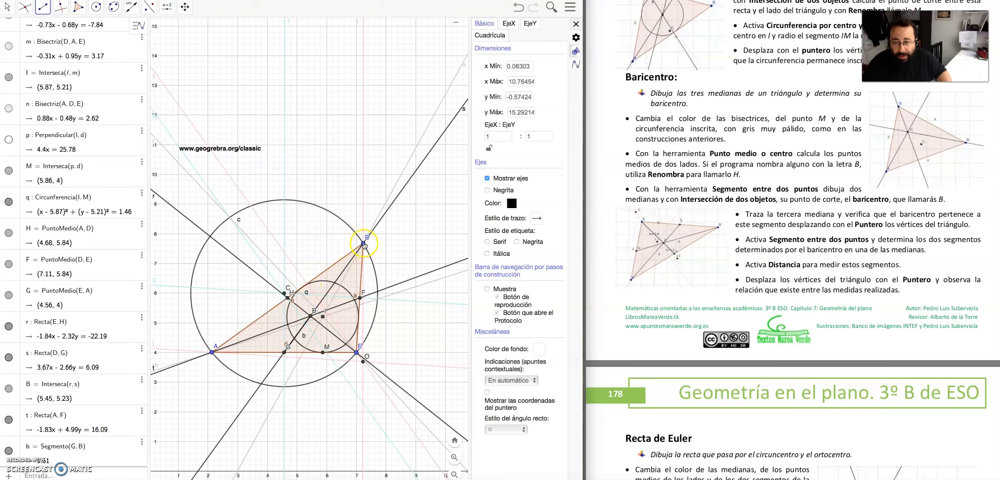
click(311, 317)
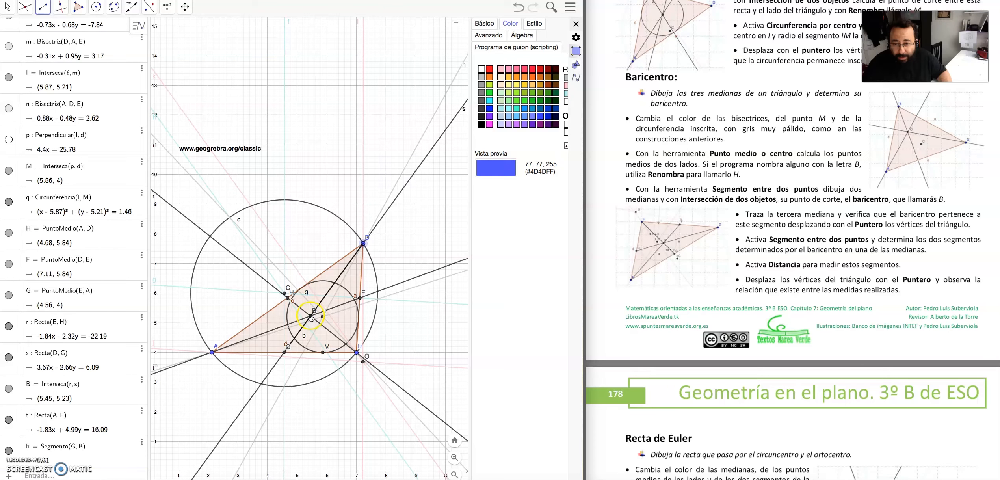
click(260, 117)
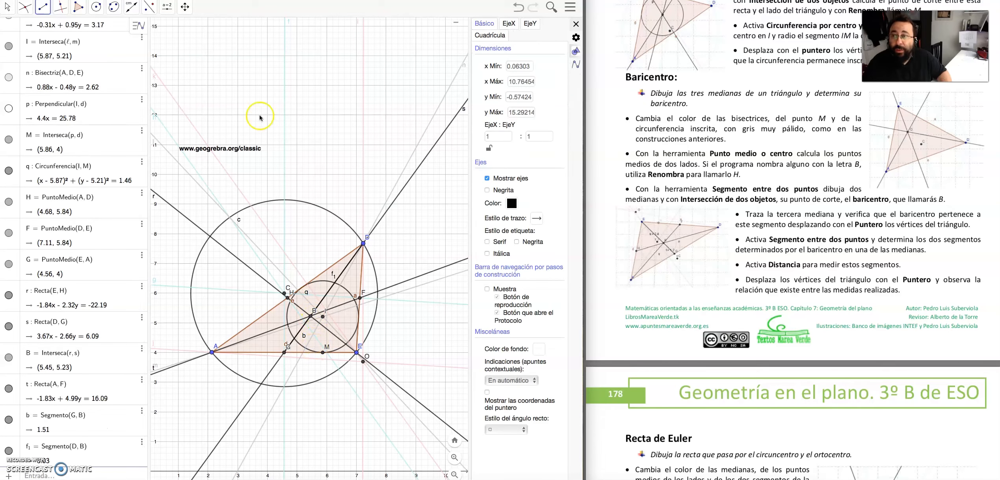
- Measure the lengths of segments GB and DB with the Distance or Length tool so both carry a length label
click(132, 7)
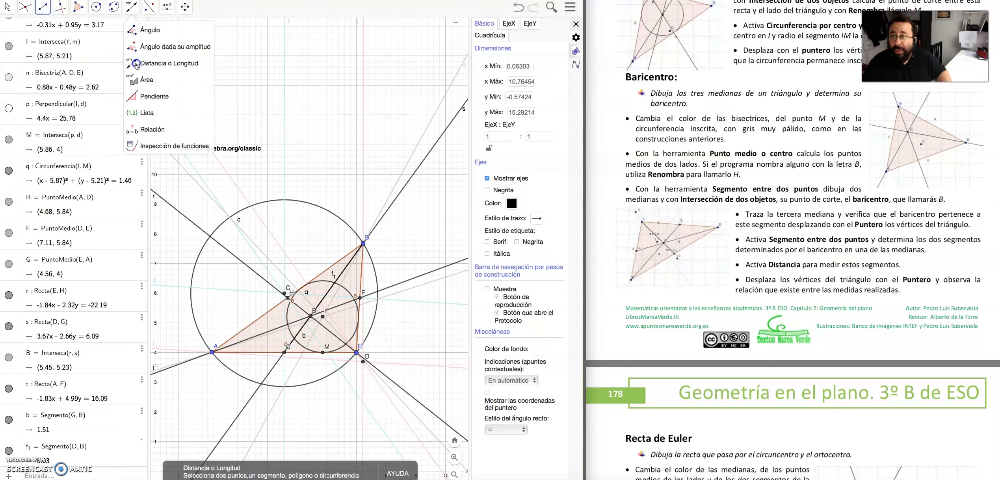
click(149, 64)
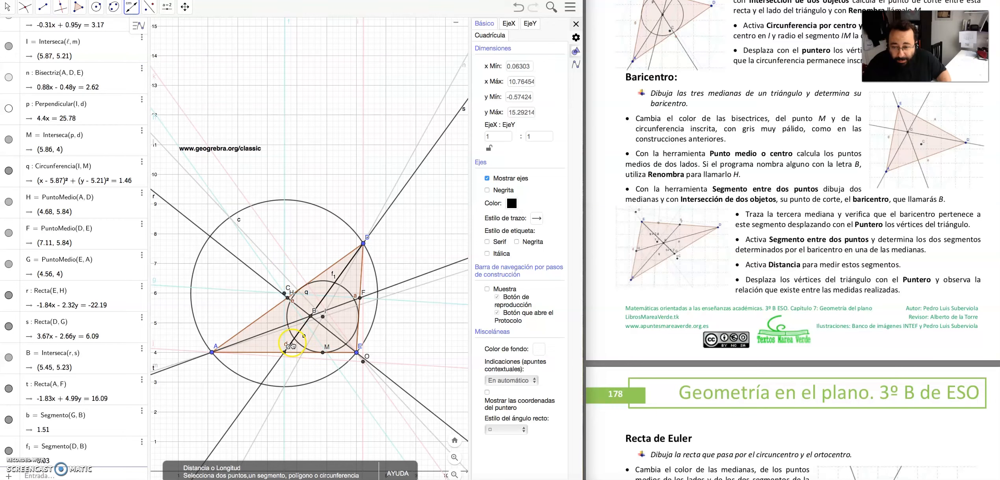
click(292, 344)
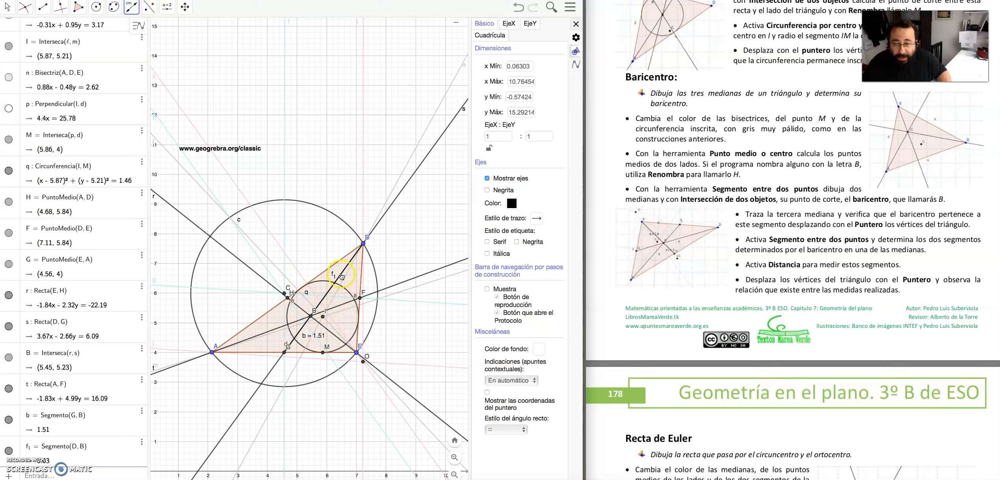
click(348, 276)
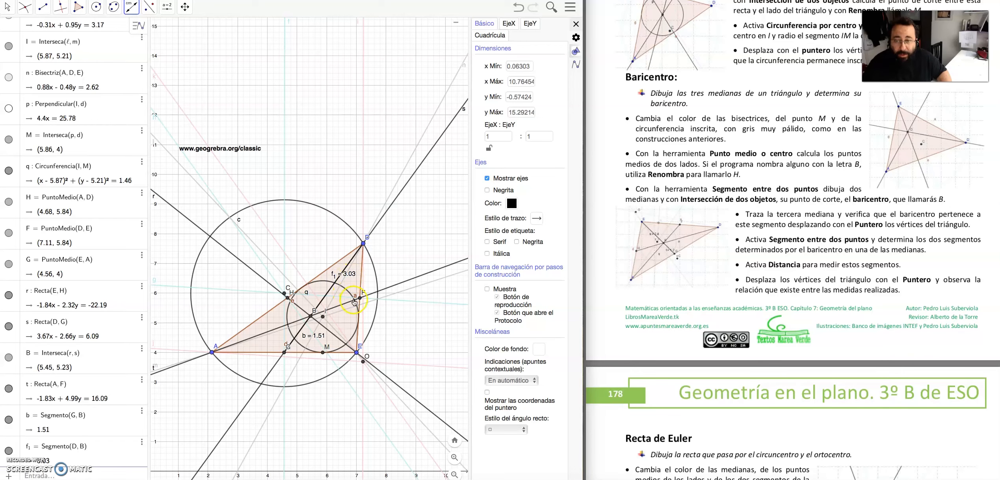
- Move vertex D to several positions to compare the measured lengths of the two median segments on either side of the centroid
click(7, 8)
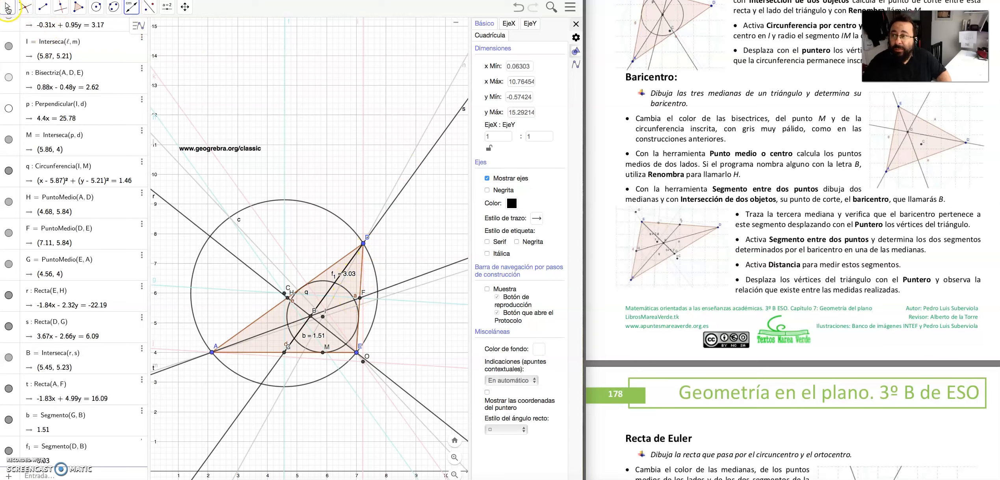
click(261, 166)
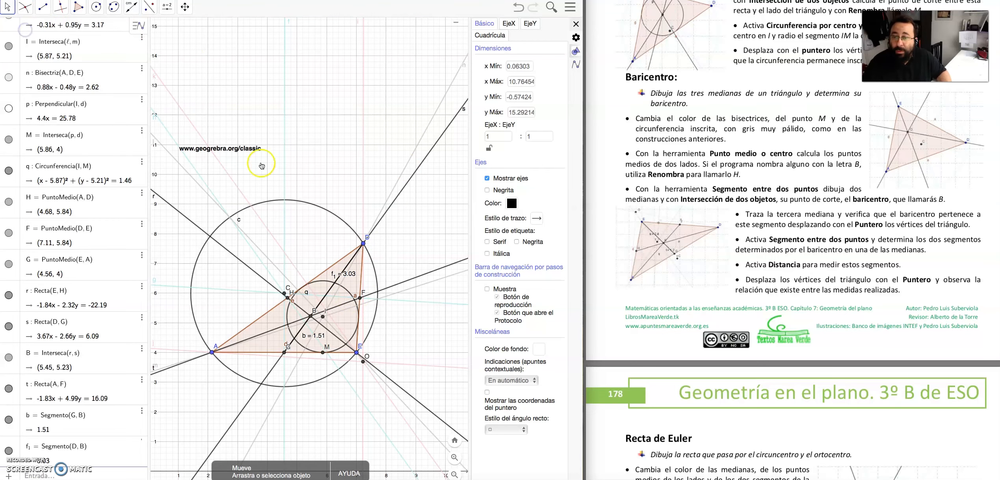
drag(360, 238, 332, 202)
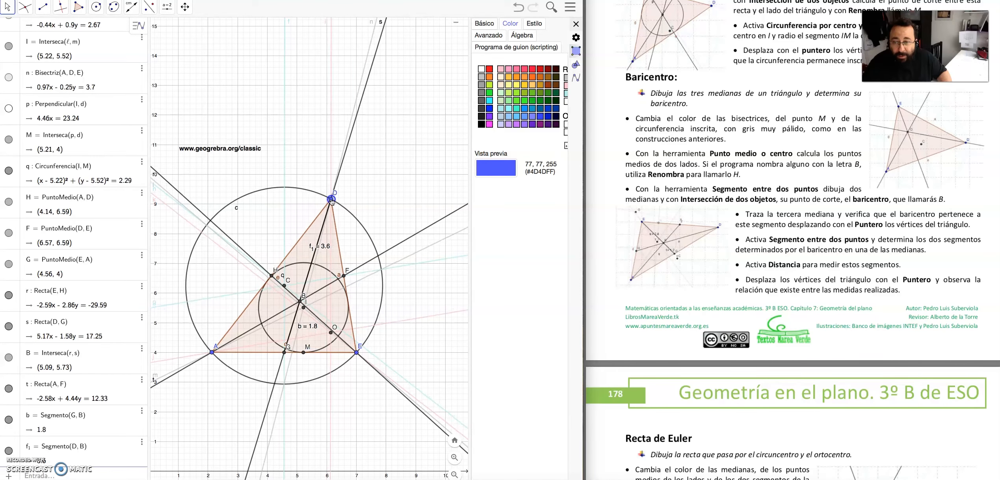
click(325, 246)
drag(331, 199, 388, 276)
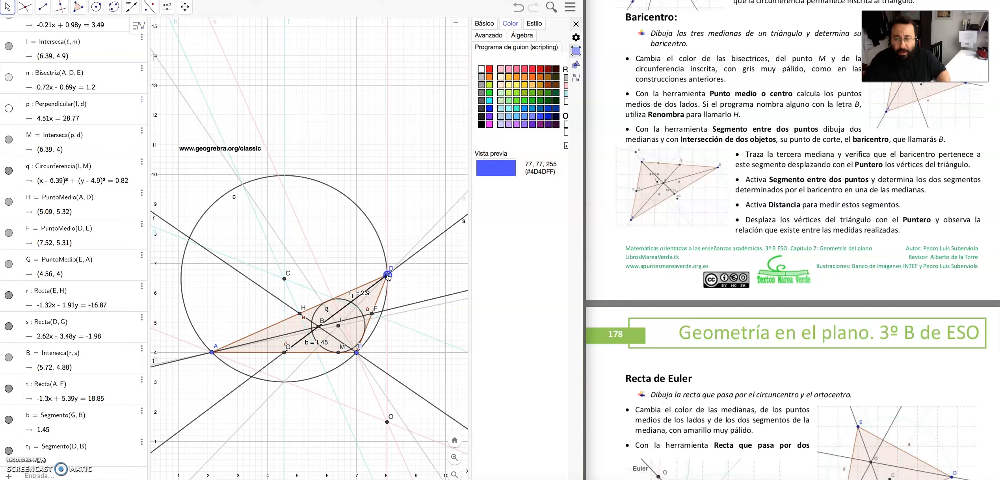
drag(377, 266, 340, 212)
scroll(240, 94, down, 1)
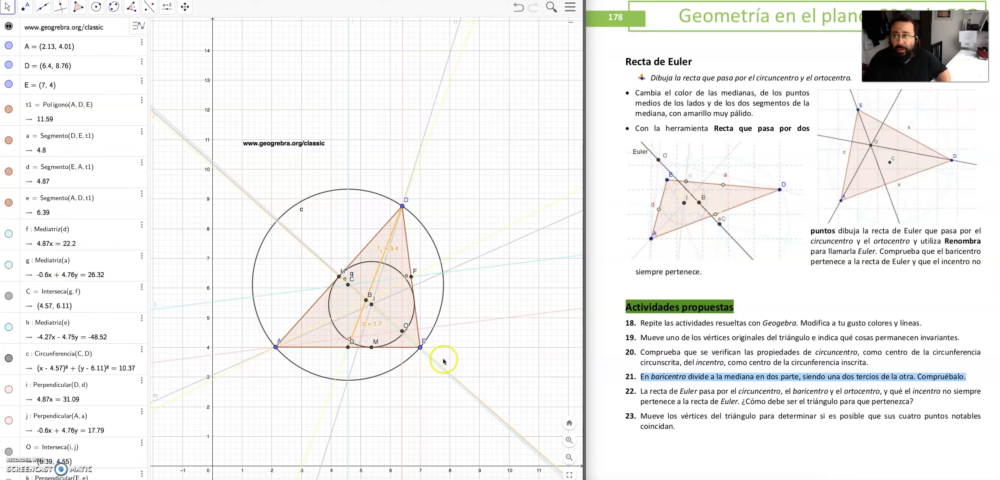
- Draw the Euler line as a line through the orthocenter O and the circumcenter C
click(44, 8)
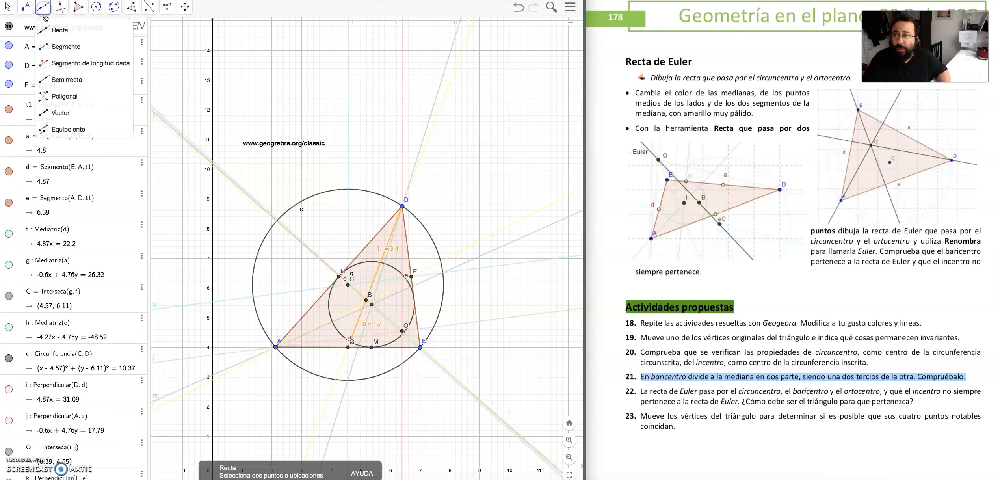
click(53, 30)
scroll(240, 136, up, 3)
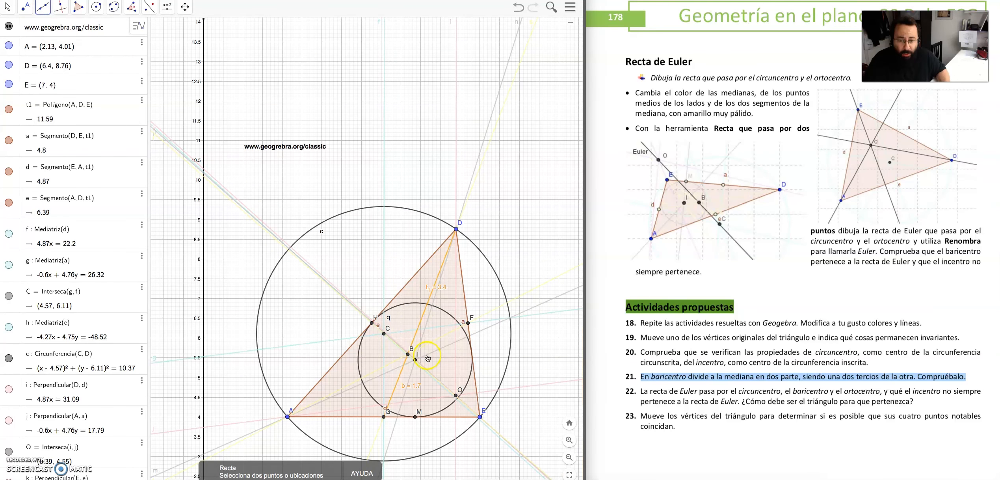
click(456, 395)
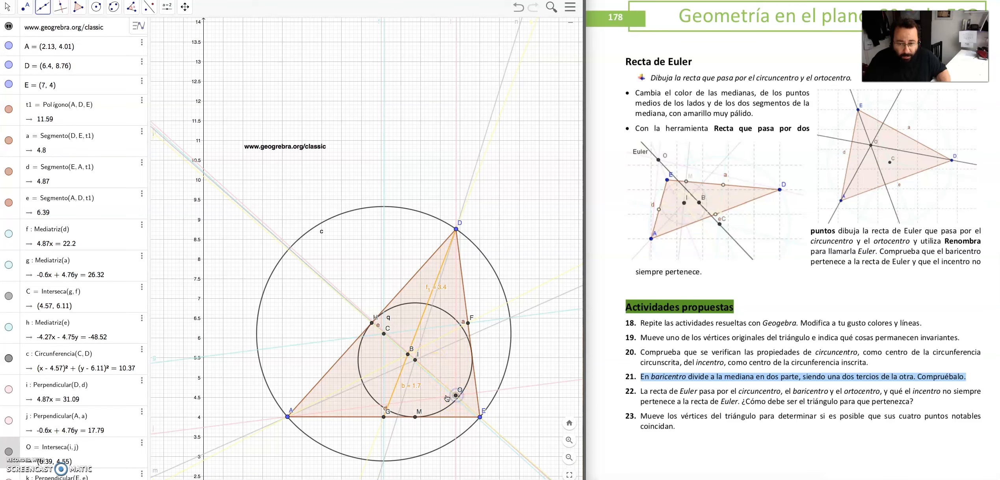
click(384, 335)
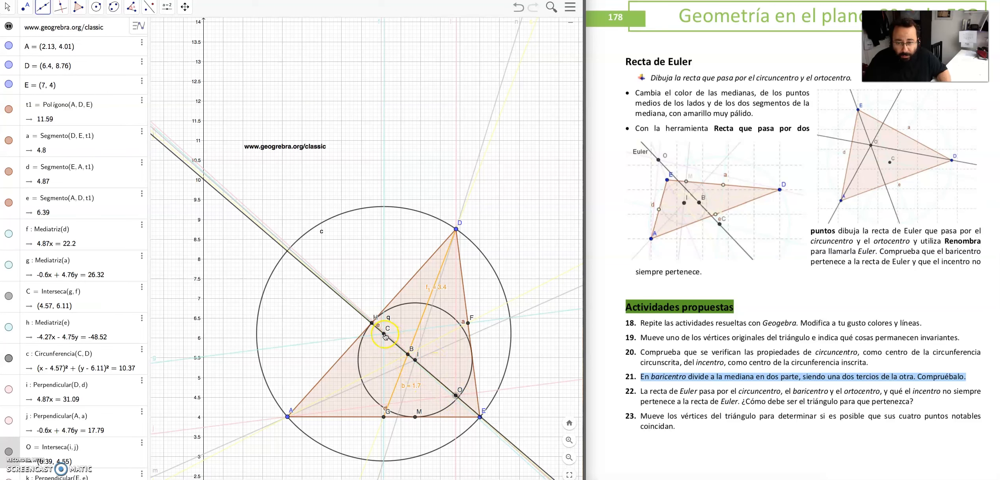
- Move vertex D to about (2.8, 6.5) to check which notable points stay on the line through O and C
click(8, 8)
click(456, 230)
drag(456, 230, 315, 320)
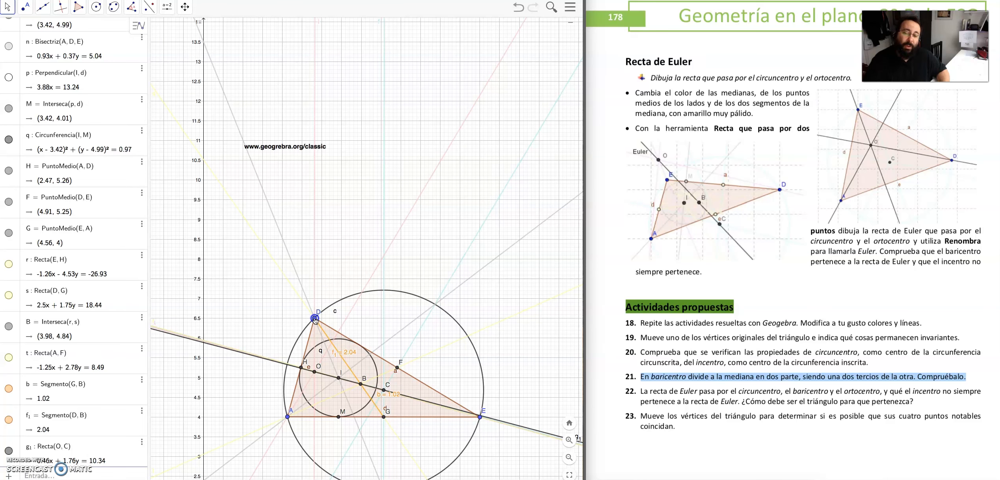